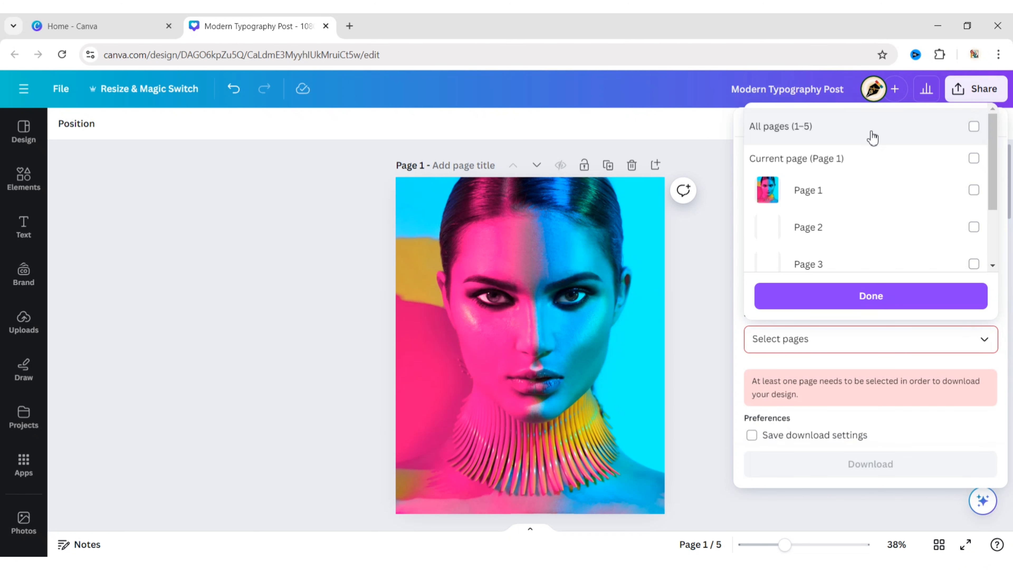
# - Download only page 1 of the design as a PNG
pyautogui.click(900, 198)
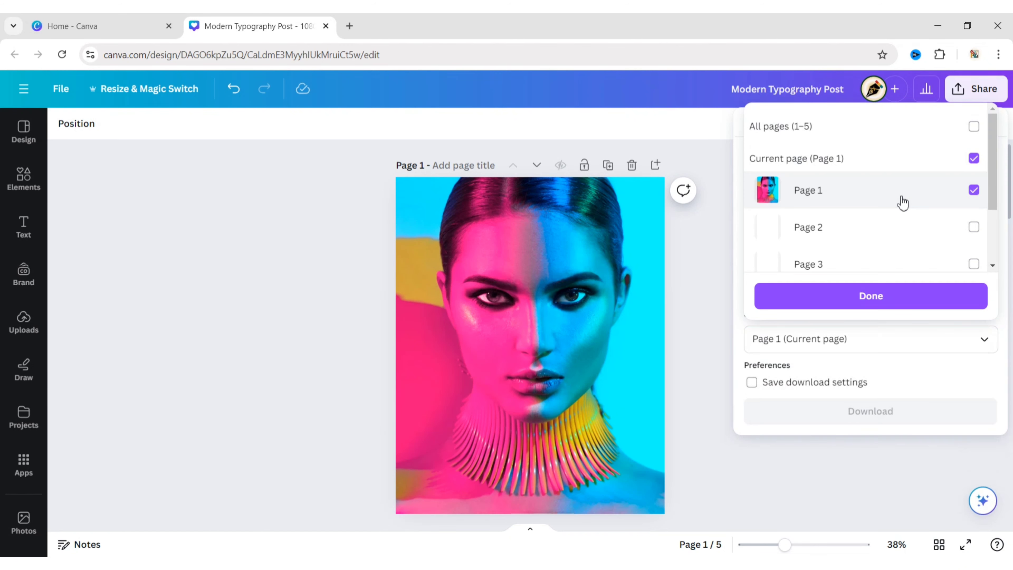
pyautogui.click(909, 301)
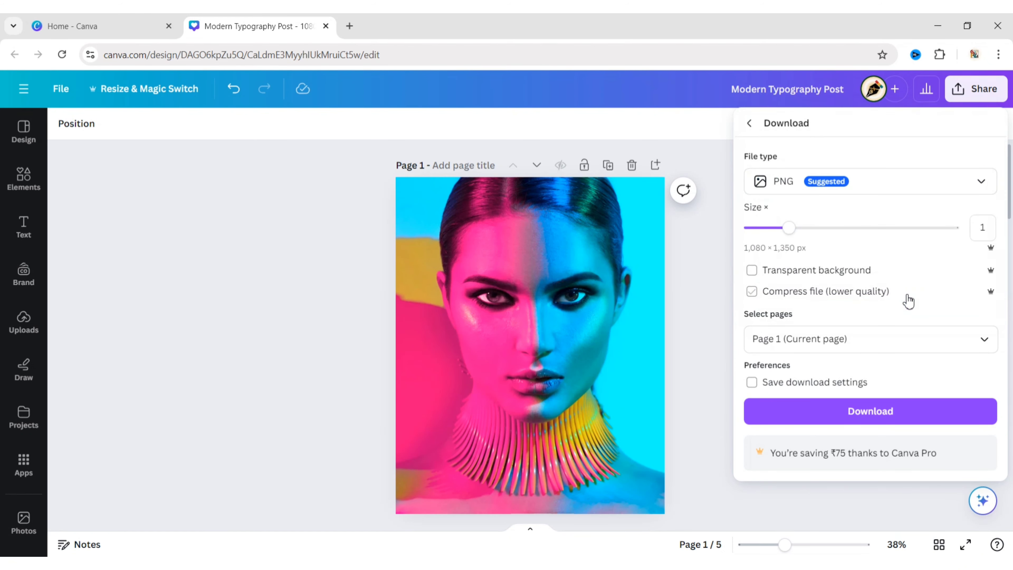
pyautogui.click(887, 414)
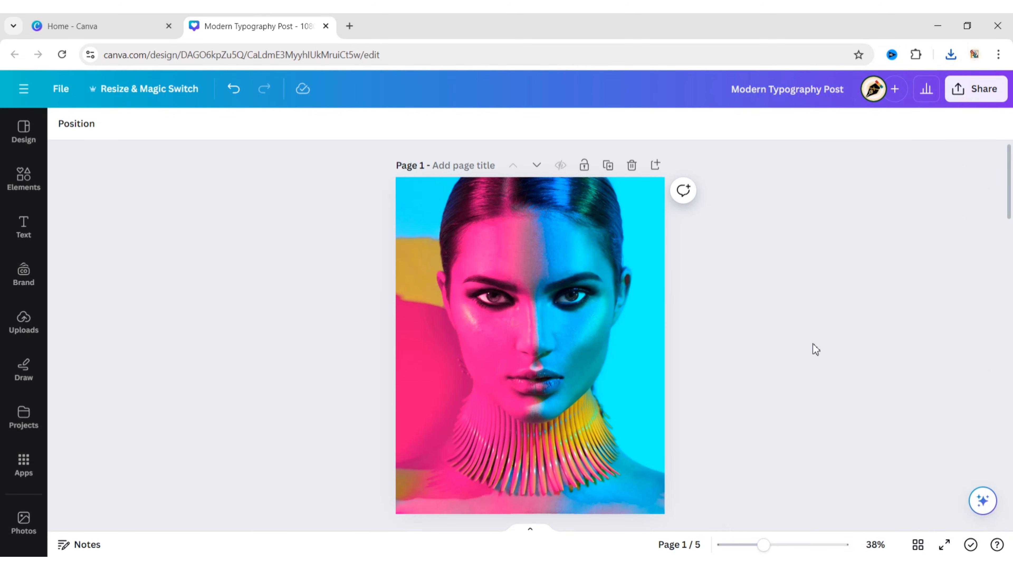
# - Delete the portrait from page 1, upload the downloaded Modern Typography Post.png and add it to the page
pyautogui.click(611, 346)
pyautogui.click(533, 209)
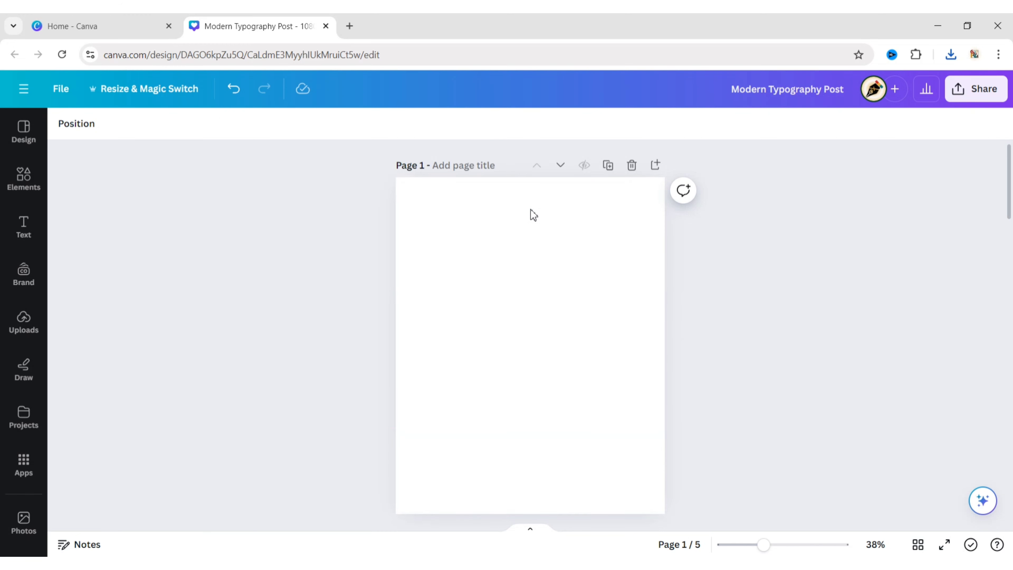
pyautogui.click(950, 54)
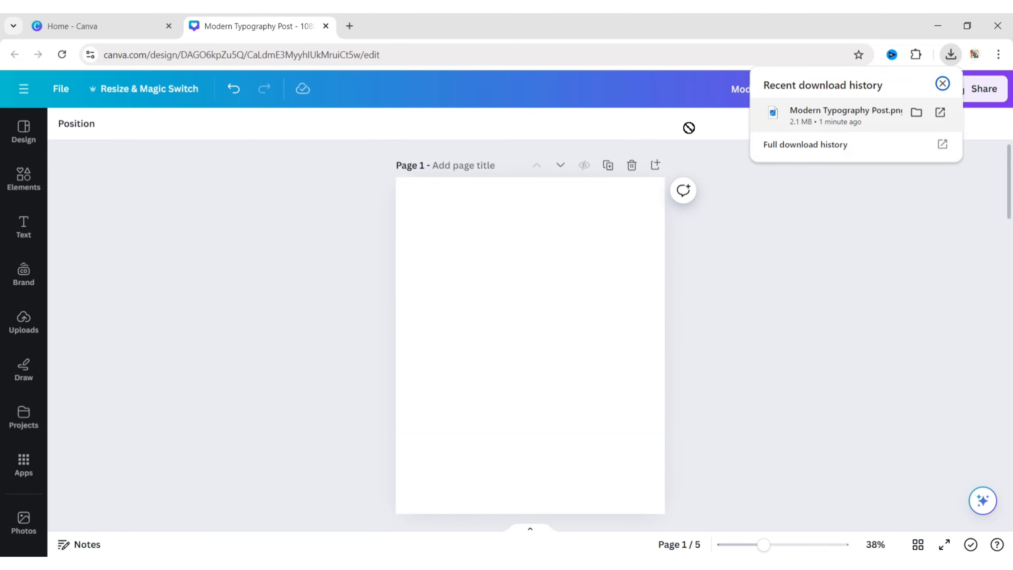
pyautogui.moveTo(689, 128); pyautogui.dragTo(403, 349)
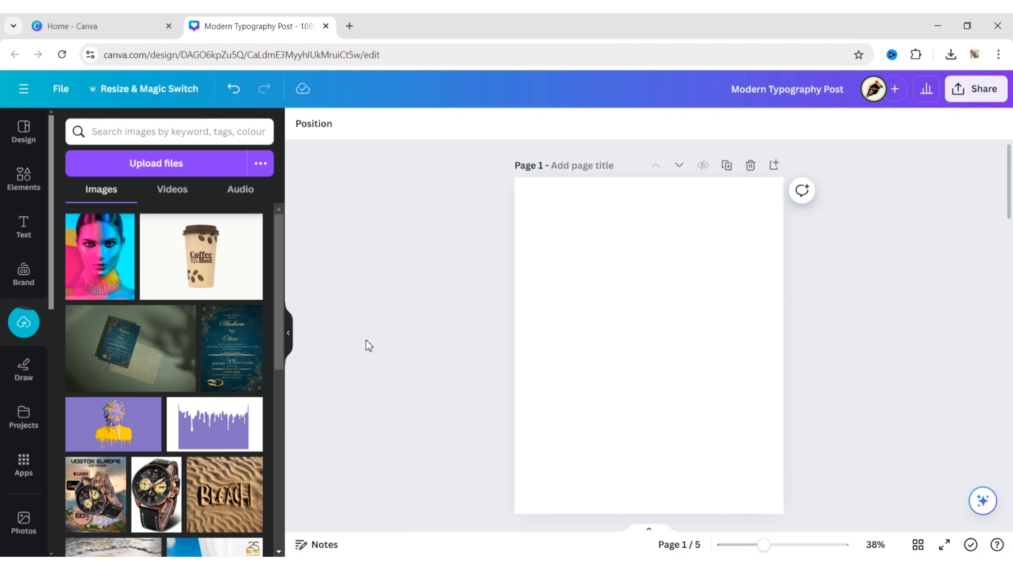
pyautogui.click(105, 279)
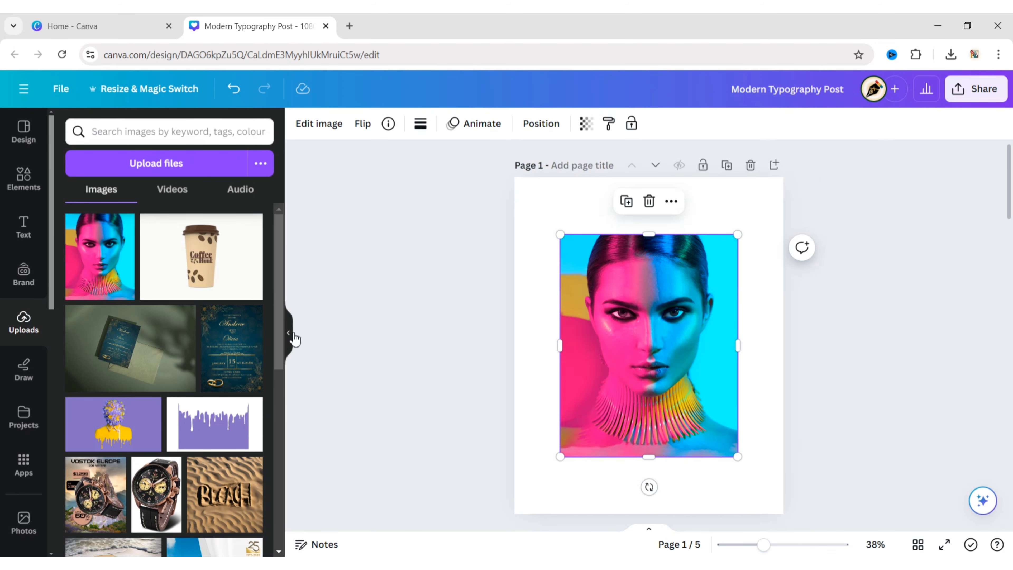
# - Align the uploaded portrait with the page's top-left corner and enlarge it to cover the whole page
pyautogui.click(289, 333)
pyautogui.moveTo(497, 319); pyautogui.dragTo(458, 274)
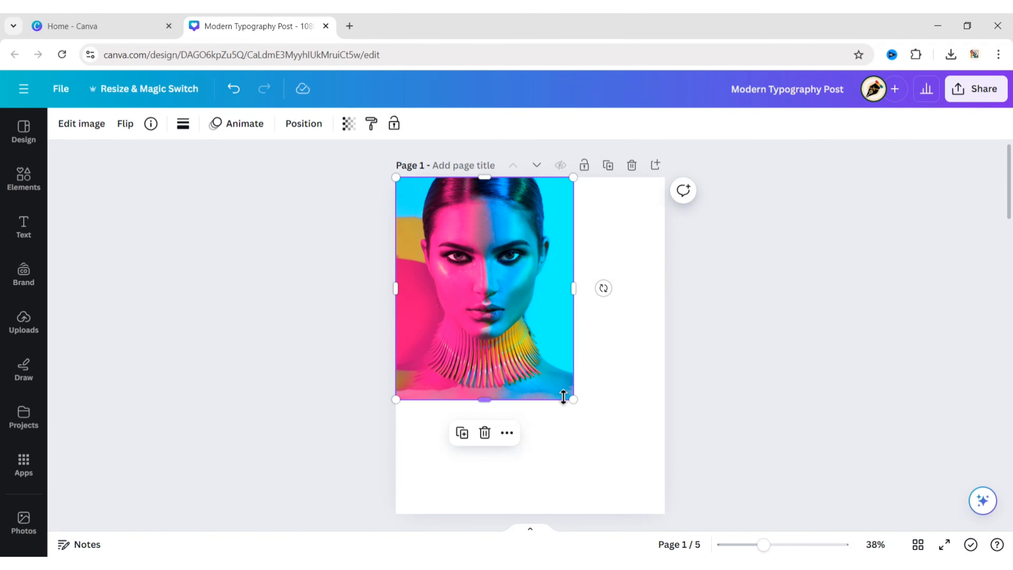
pyautogui.moveTo(575, 401); pyautogui.dragTo(664, 515)
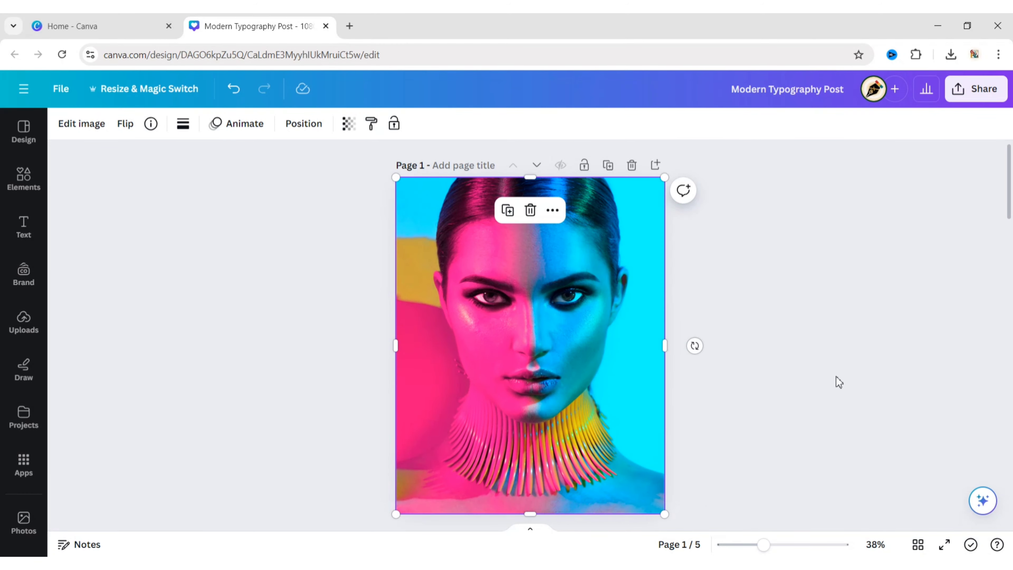
pyautogui.click(851, 357)
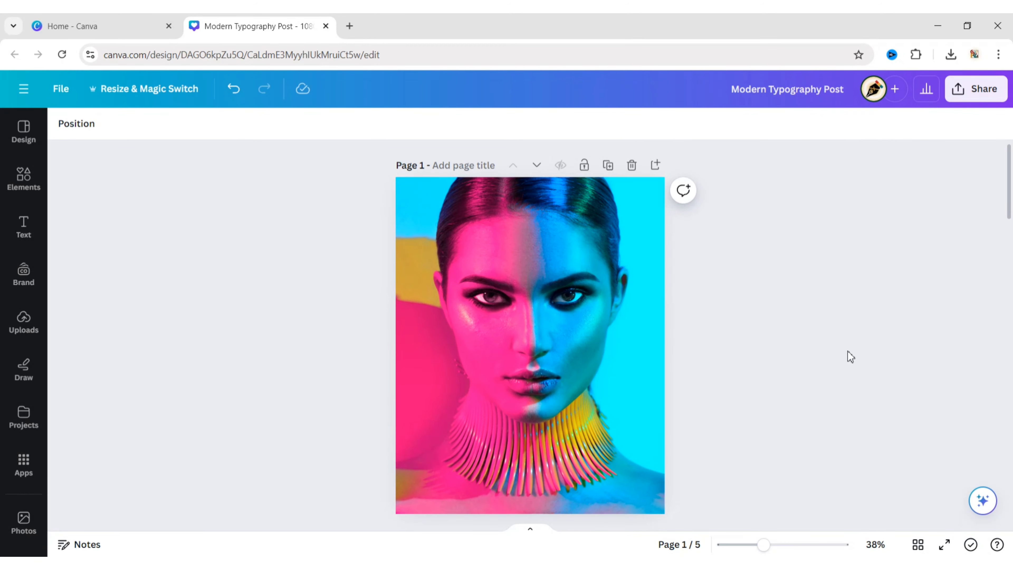
# - Search the frames for "s", add a wide bold S frame, shrink it and place it over the forehead
pyautogui.click(31, 191)
pyautogui.scroll(-15, 163, 265)
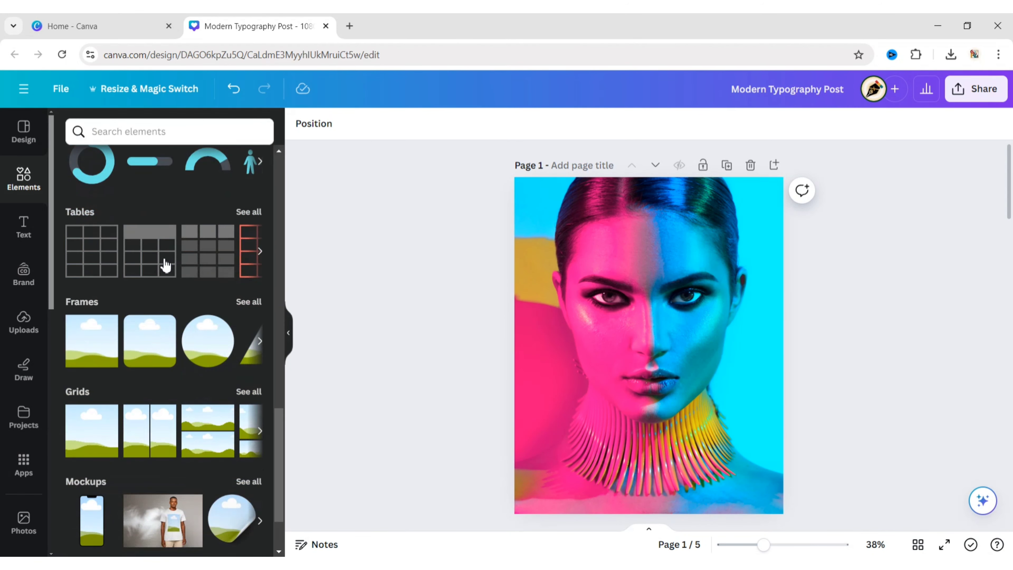
pyautogui.click(249, 301)
pyautogui.click(120, 155)
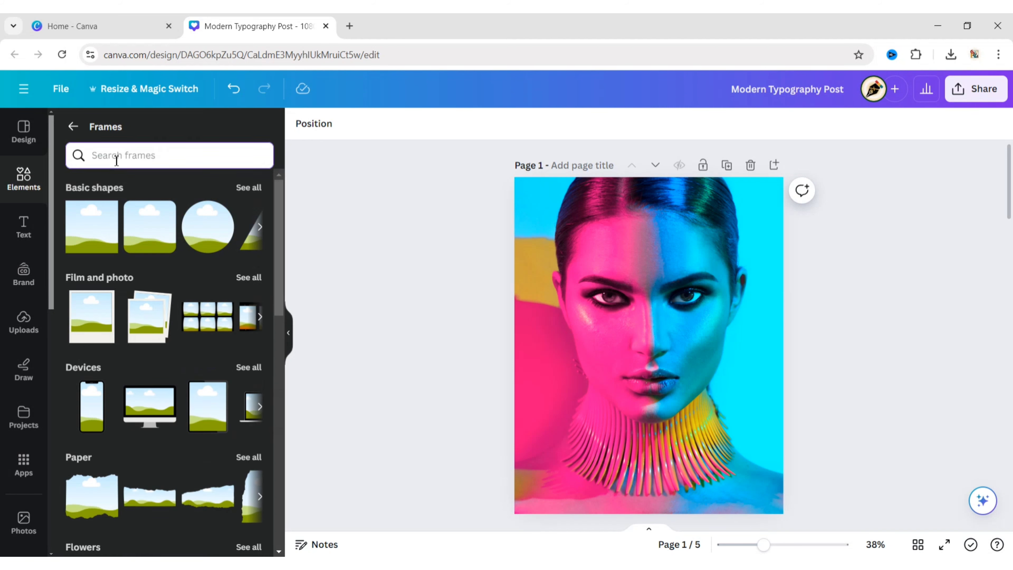
pyautogui.write('s')
pyautogui.press('Return')
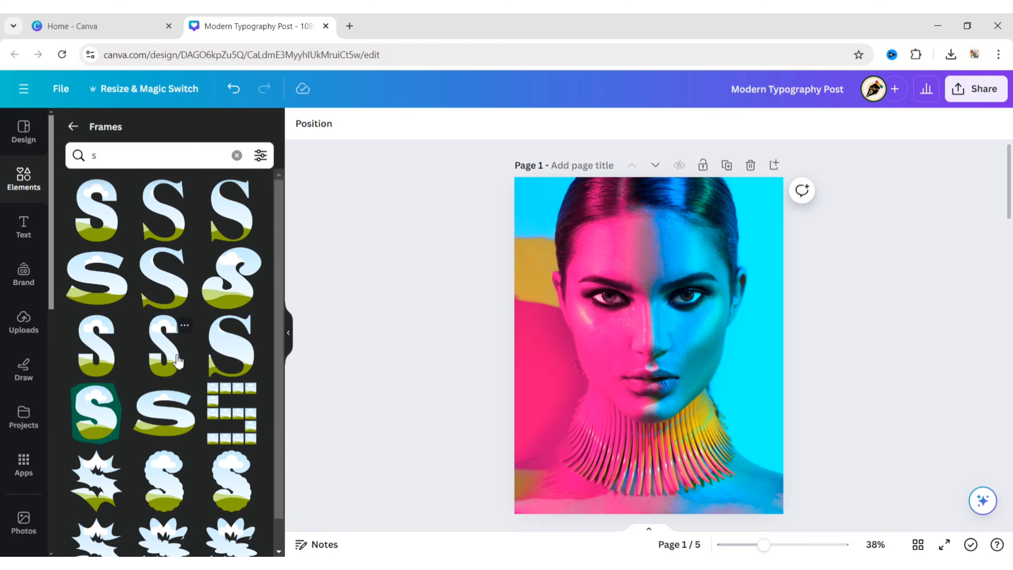
pyautogui.click(178, 362)
pyautogui.moveTo(720, 401); pyautogui.dragTo(658, 361)
pyautogui.moveTo(618, 327); pyautogui.dragTo(648, 244)
# - Search the frames for "w", add the rounded W frame, shrink it and place it below the S
pyautogui.click(239, 167)
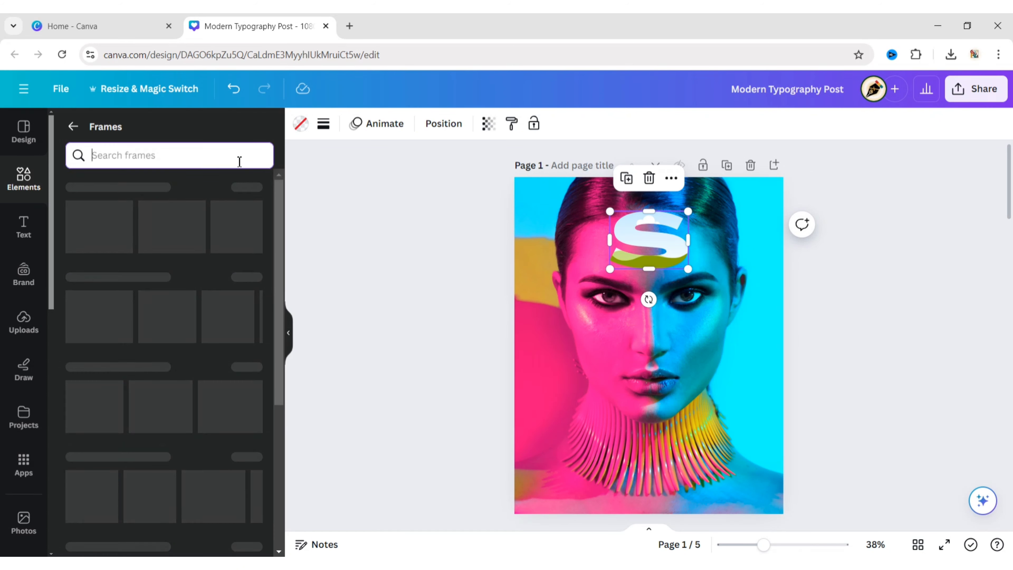
pyautogui.write('w')
pyautogui.press('Return')
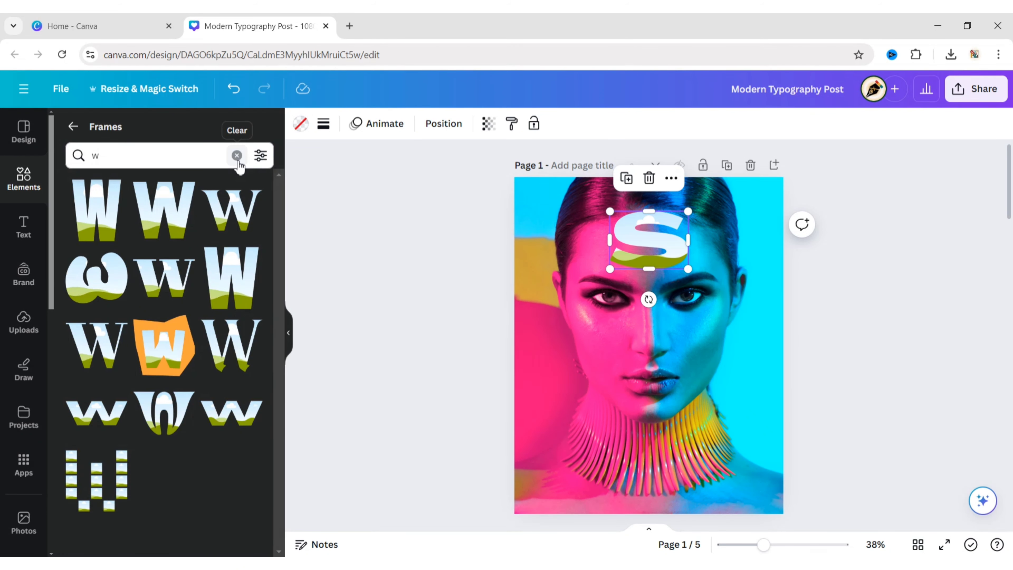
pyautogui.click(90, 287)
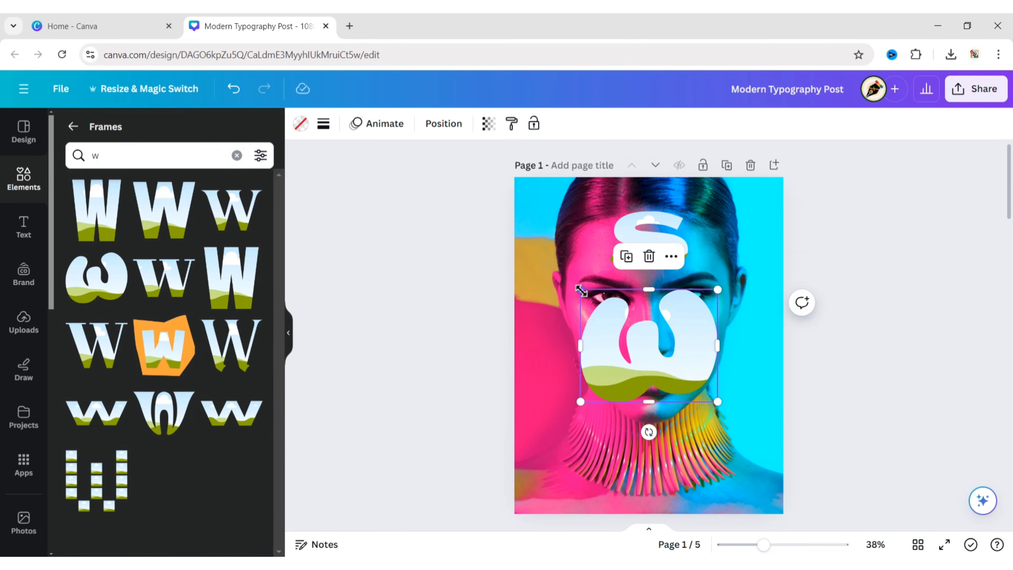
pyautogui.moveTo(579, 286); pyautogui.dragTo(633, 332)
pyautogui.moveTo(683, 367); pyautogui.dragTo(658, 303)
# - Search the frames for "a", add the rounded A frame, shrink it and place it below the W
pyautogui.click(237, 156)
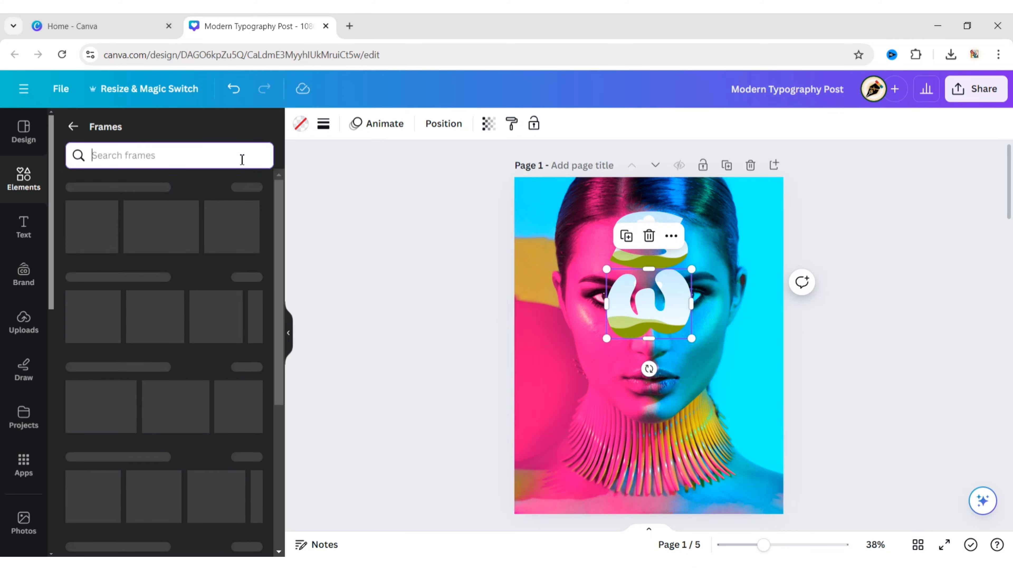
pyautogui.write('a')
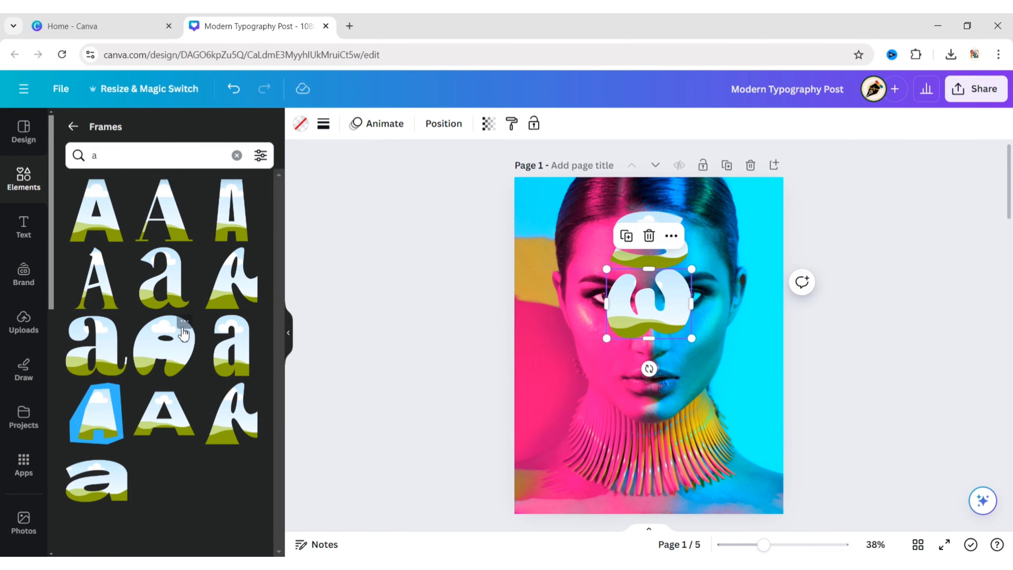
pyautogui.click(172, 355)
pyautogui.moveTo(581, 278); pyautogui.dragTo(634, 330)
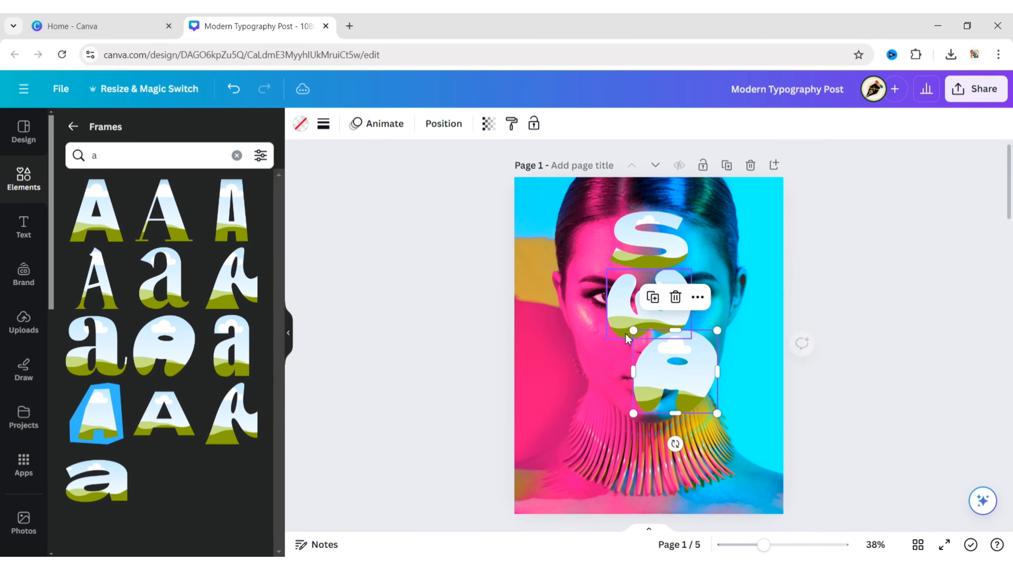
pyautogui.moveTo(677, 363); pyautogui.dragTo(648, 372)
# - Search the frames for "g", add the rounded G frame, shrink it and place it below the A
pyautogui.click(237, 155)
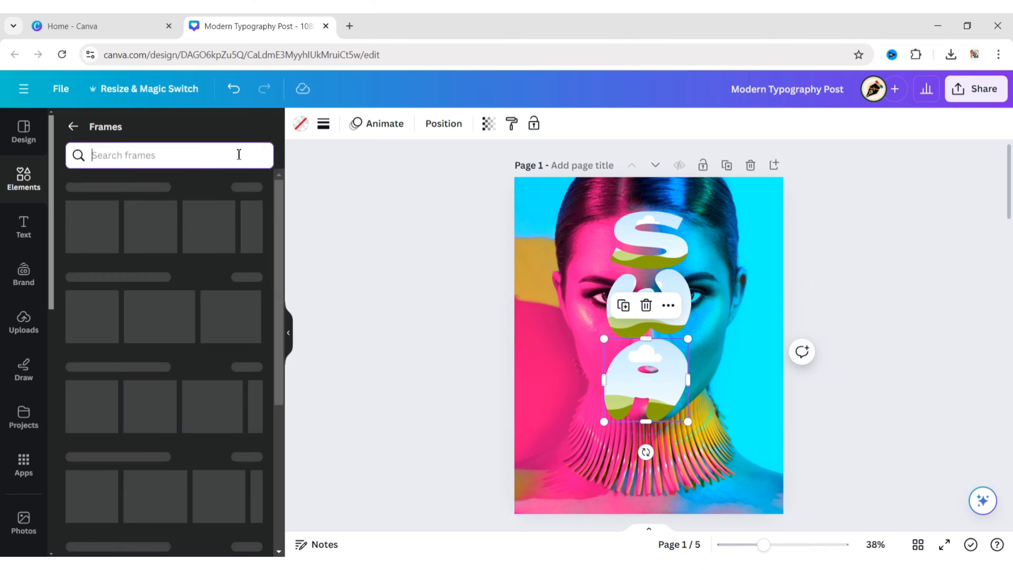
pyautogui.write('g')
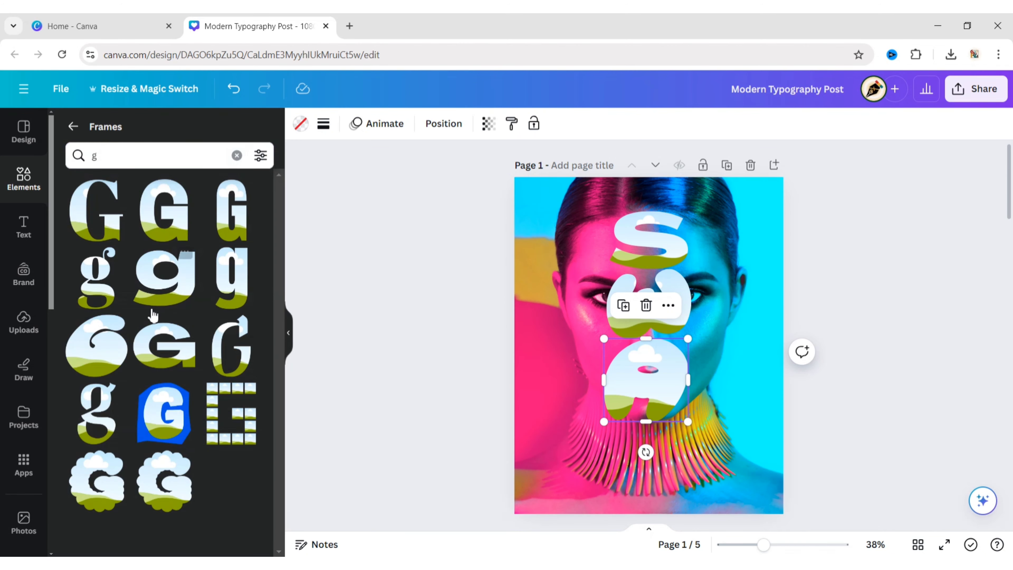
pyautogui.click(106, 354)
pyautogui.click(288, 332)
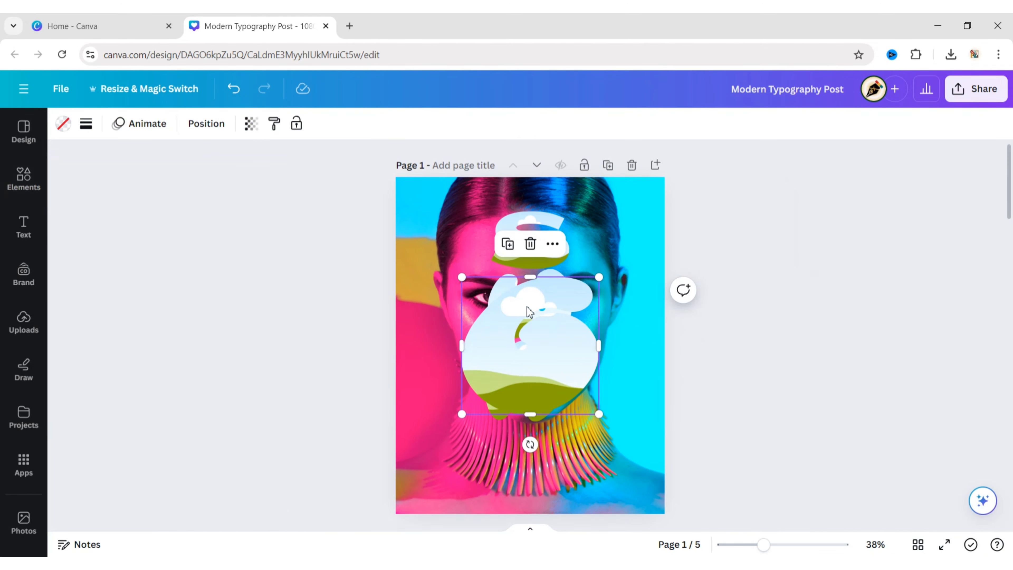
pyautogui.moveTo(462, 279); pyautogui.dragTo(520, 325)
pyautogui.moveTo(558, 369); pyautogui.dragTo(562, 463)
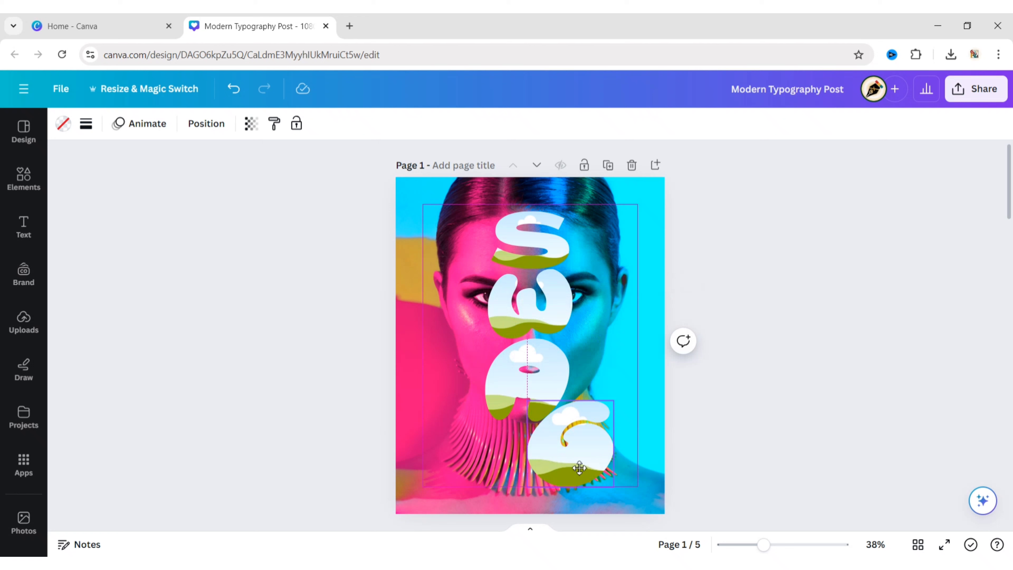
pyautogui.click(749, 419)
# - Shift the S, W and A frames onto the blue half of the face, reducing the W and A slightly to match widths
pyautogui.moveTo(520, 241); pyautogui.dragTo(553, 227)
pyautogui.moveTo(559, 282); pyautogui.dragTo(596, 274)
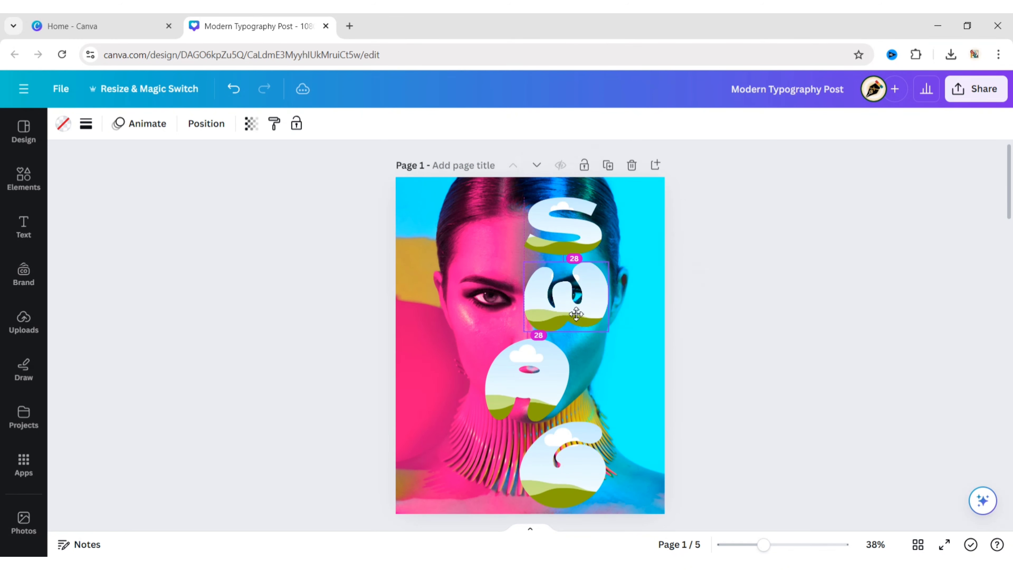
pyautogui.moveTo(609, 328); pyautogui.dragTo(608, 337)
pyautogui.moveTo(536, 390); pyautogui.dragTo(582, 390)
pyautogui.moveTo(614, 422); pyautogui.dragTo(605, 414)
pyautogui.moveTo(565, 383); pyautogui.dragTo(564, 382)
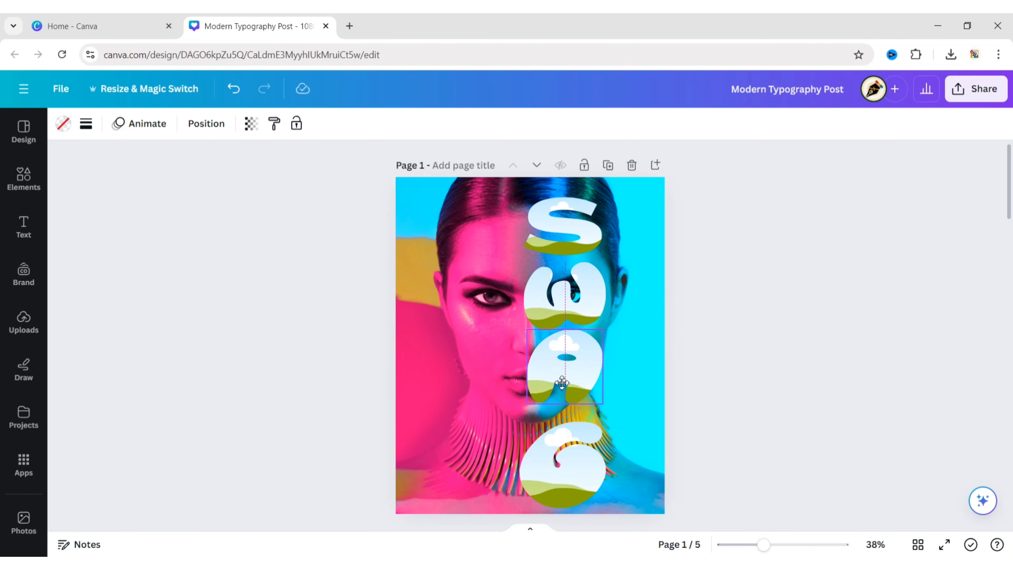
# - Shrink the G frame slightly and adjust the G, A and S positions to form one vertical column
pyautogui.moveTo(568, 473); pyautogui.dragTo(573, 464)
pyautogui.moveTo(610, 413); pyautogui.dragTo(602, 421)
pyautogui.moveTo(573, 472); pyautogui.dragTo(577, 477)
pyautogui.moveTo(570, 367); pyautogui.dragTo(570, 369)
pyautogui.moveTo(570, 224); pyautogui.dragTo(570, 220)
# - Select the S, W, A and G frames together and space them evenly vertically
pyautogui.keyDown('shift'); pyautogui.click(590, 233); pyautogui.keyUp('shift')
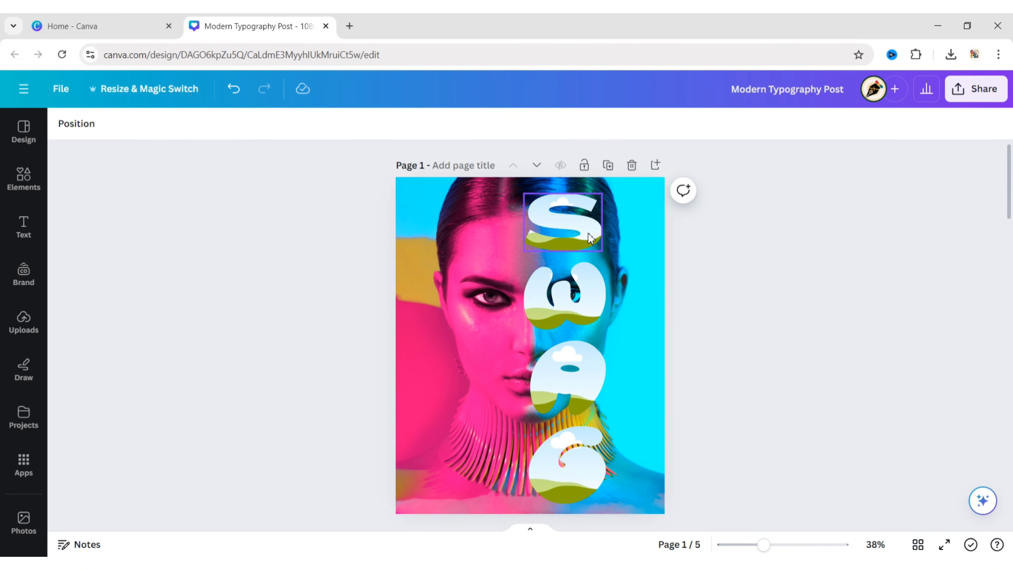
pyautogui.keyDown('shift'); pyautogui.click(590, 233); pyautogui.keyUp('shift')
pyautogui.keyDown('shift'); pyautogui.click(583, 311); pyautogui.keyUp('shift')
pyautogui.keyDown('shift'); pyautogui.click(571, 391); pyautogui.keyUp('shift')
pyautogui.keyDown('shift'); pyautogui.click(569, 475); pyautogui.keyUp('shift')
pyautogui.click(207, 123)
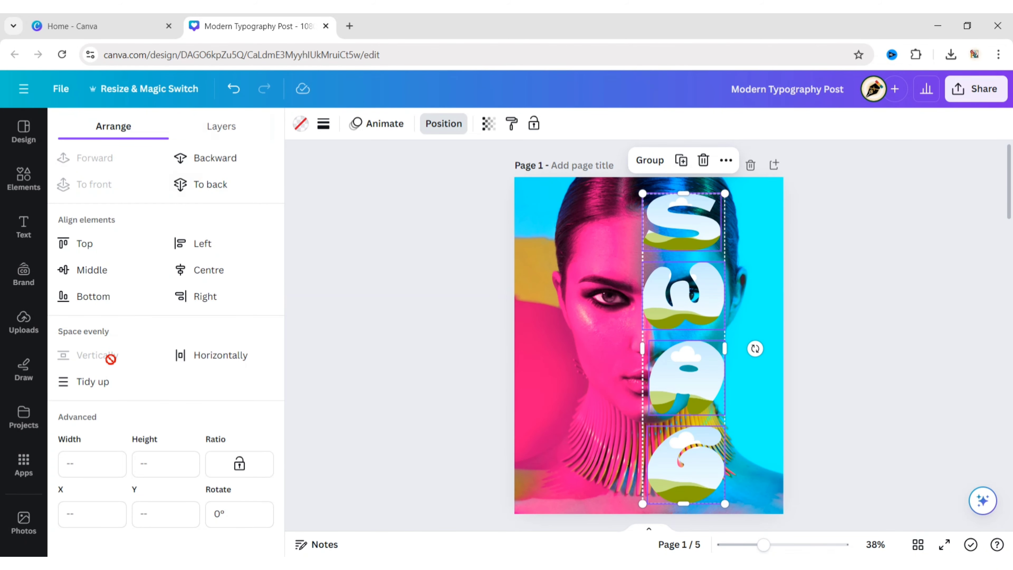
pyautogui.click(363, 336)
# - Duplicate the background portrait and place the copy inside the S frame
pyautogui.click(637, 312)
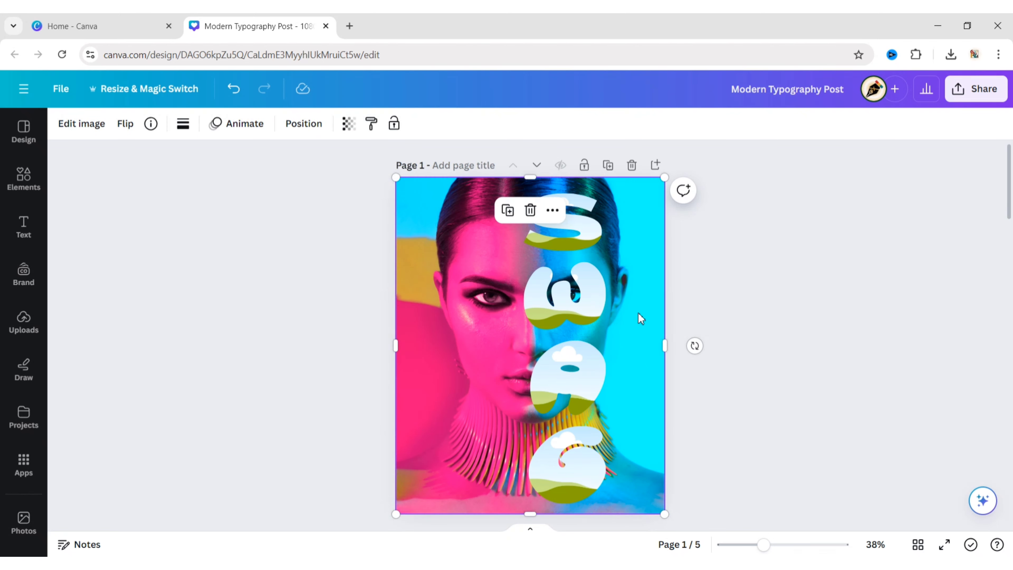
pyautogui.click(510, 210)
pyautogui.moveTo(539, 330); pyautogui.dragTo(571, 235)
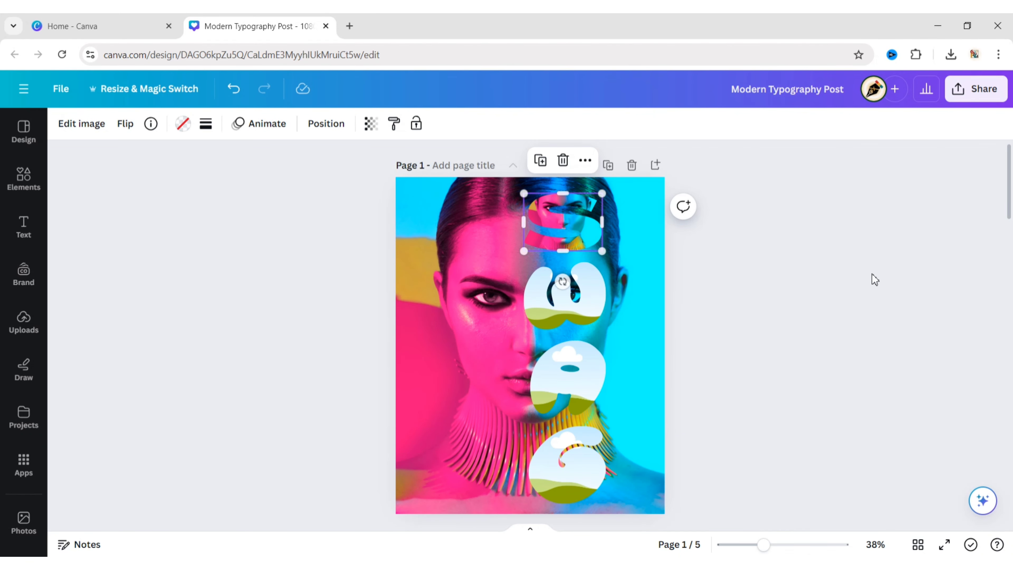
# - Enlarge and reposition the image inside the S frame so it covers the full page, matching the background portrait exactly
pyautogui.doubleClick(593, 243)
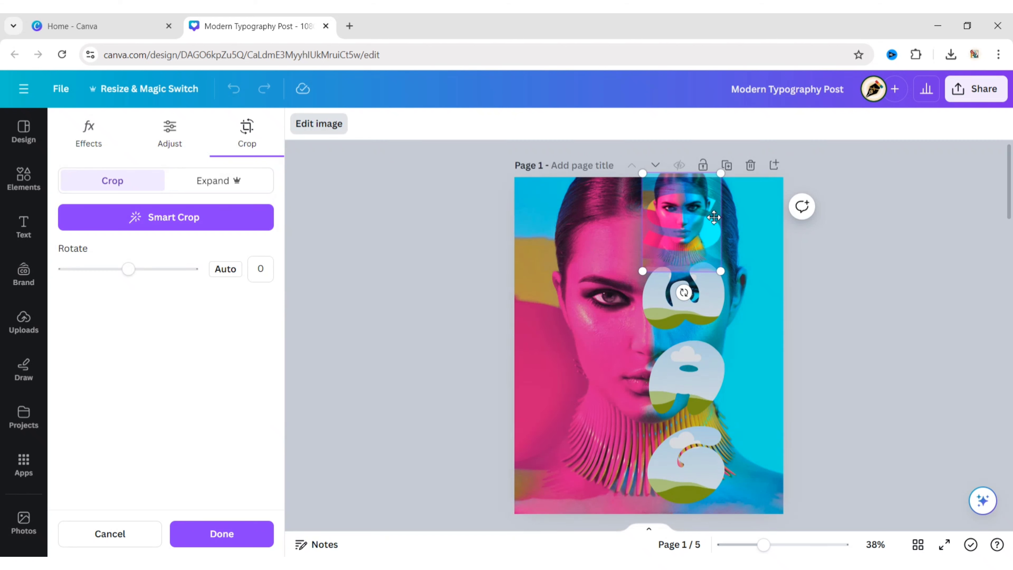
pyautogui.moveTo(714, 226); pyautogui.dragTo(709, 229)
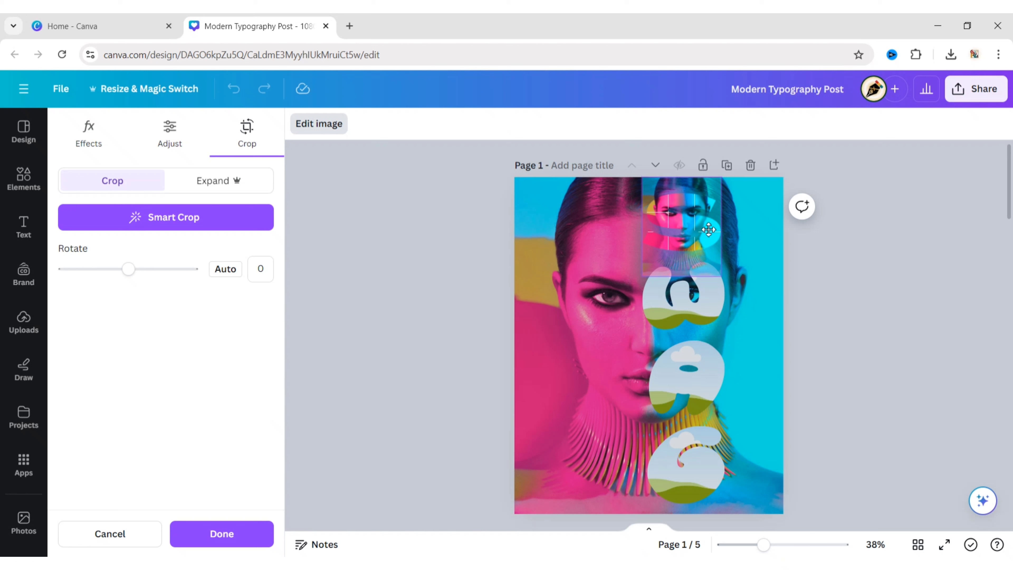
pyautogui.moveTo(723, 280); pyautogui.dragTo(782, 358)
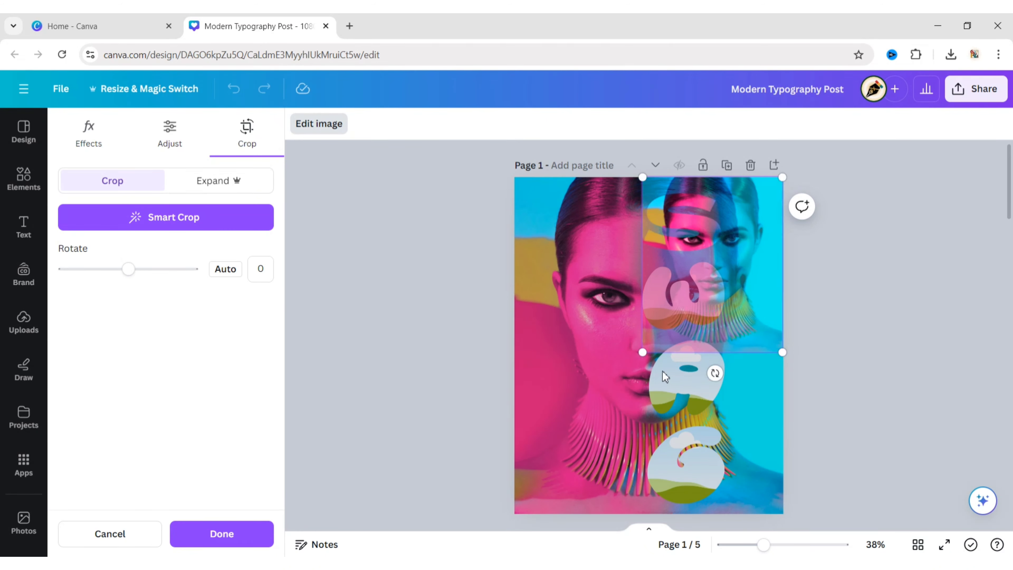
pyautogui.moveTo(637, 366); pyautogui.dragTo(555, 554)
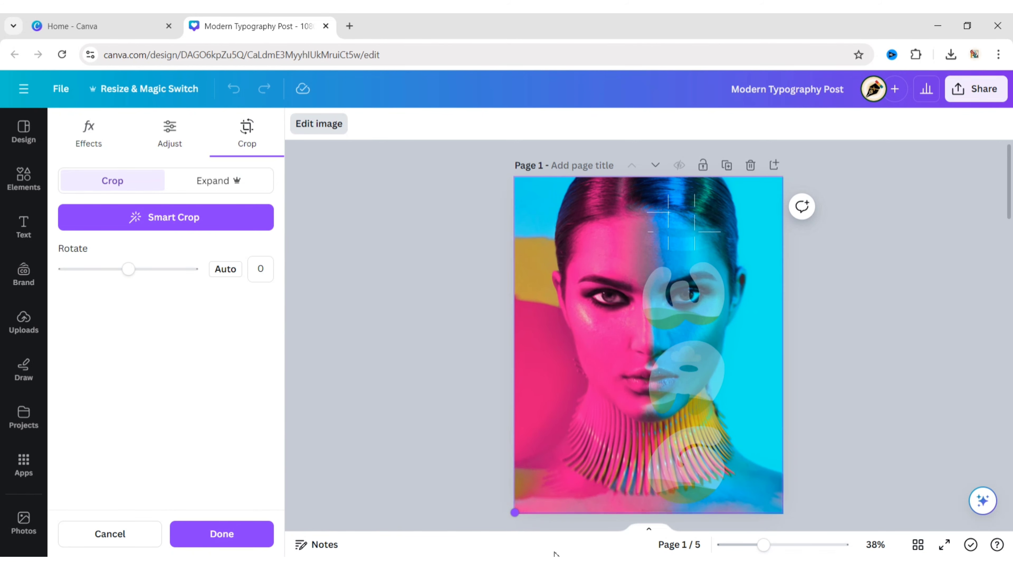
pyautogui.click(857, 270)
pyautogui.click(758, 308)
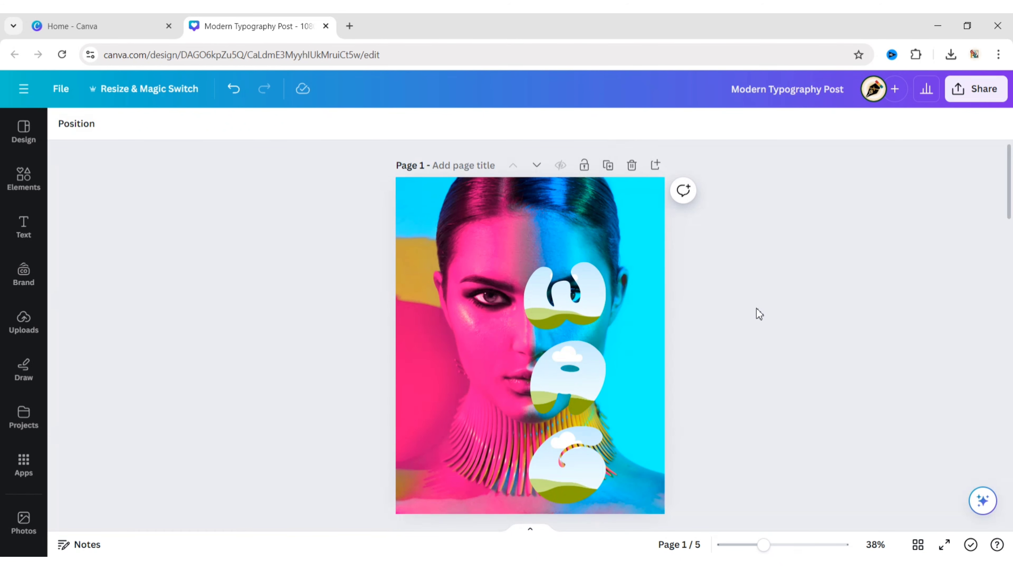
# - Duplicate the background portrait again and place the copy inside the W frame
pyautogui.click(441, 268)
pyautogui.click(506, 211)
pyautogui.moveTo(515, 256); pyautogui.dragTo(579, 313)
# - Enlarge and reposition the image inside the W frame so it covers the full page, matching the background portrait
pyautogui.doubleClick(578, 317)
pyautogui.moveTo(723, 242); pyautogui.dragTo(765, 165)
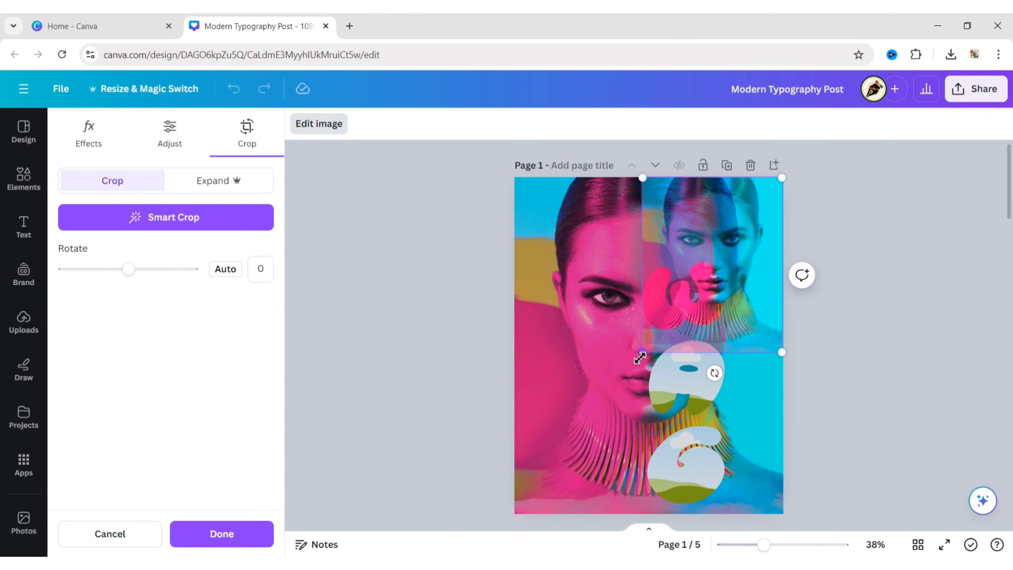
pyautogui.moveTo(643, 348); pyautogui.dragTo(543, 521)
pyautogui.click(888, 353)
# - Duplicate the background portrait and place the copy inside the A frame
pyautogui.click(444, 369)
pyautogui.click(512, 212)
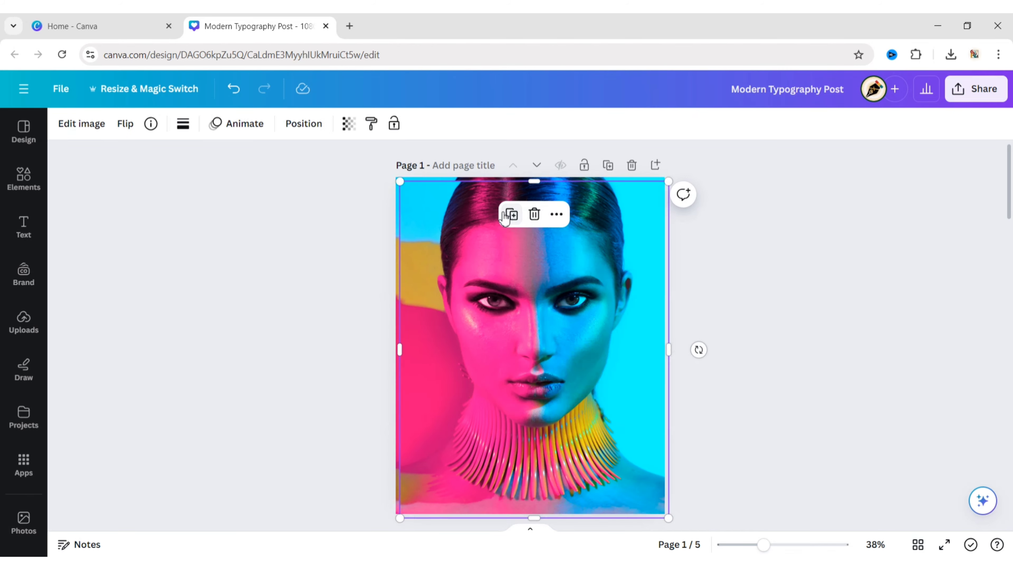
pyautogui.moveTo(519, 271); pyautogui.dragTo(574, 375)
# - Enlarge the image inside the A frame to the full page size so it lines up with the background portrait
pyautogui.doubleClick(574, 375)
pyautogui.moveTo(725, 331); pyautogui.dragTo(783, 257)
pyautogui.moveTo(649, 257); pyautogui.dragTo(561, 194)
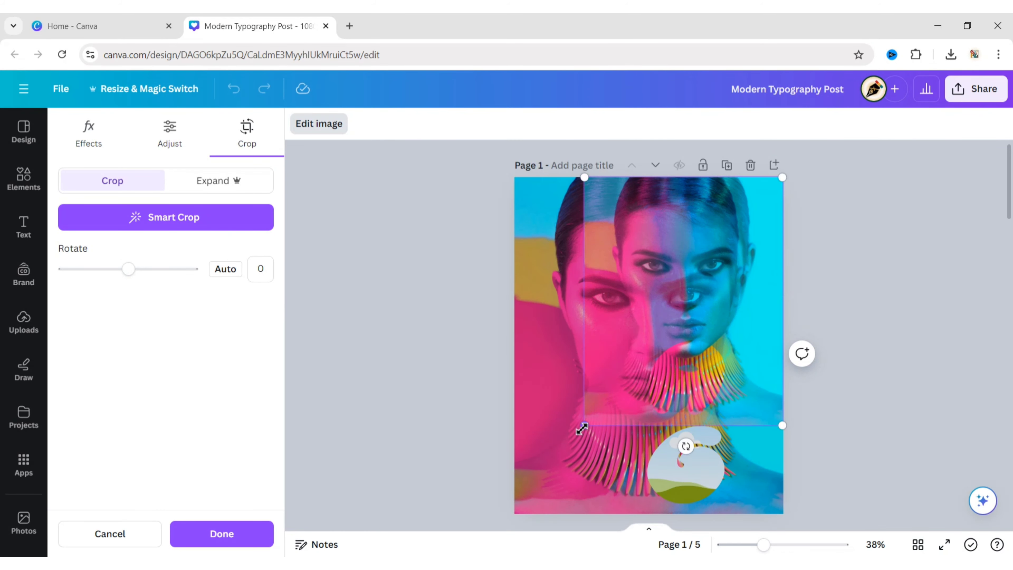
pyautogui.moveTo(582, 428); pyautogui.dragTo(516, 520)
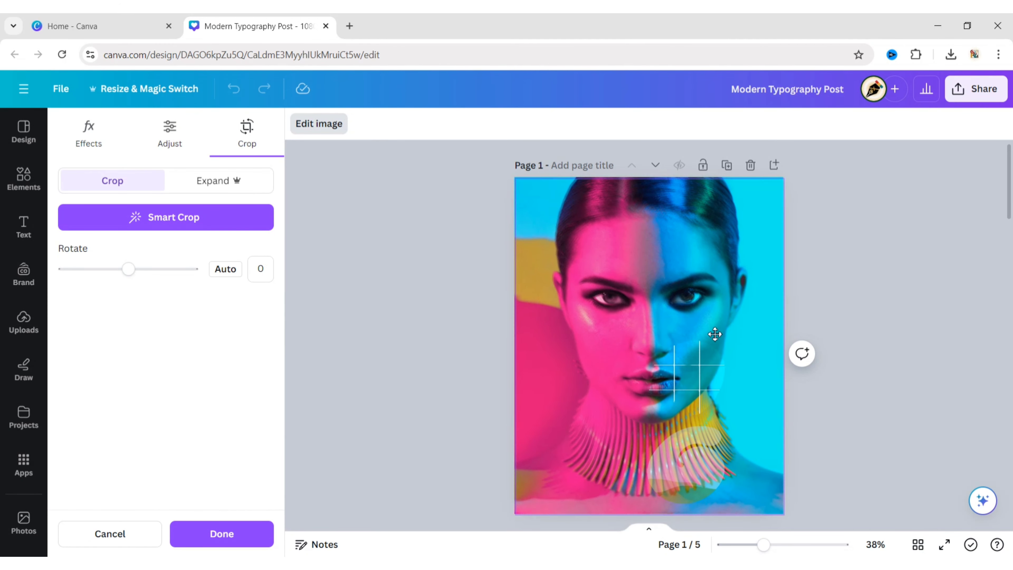
pyautogui.click(910, 285)
pyautogui.click(907, 287)
# - Duplicate the background portrait once more, shrink the copy and place it inside the G frame
pyautogui.click(502, 217)
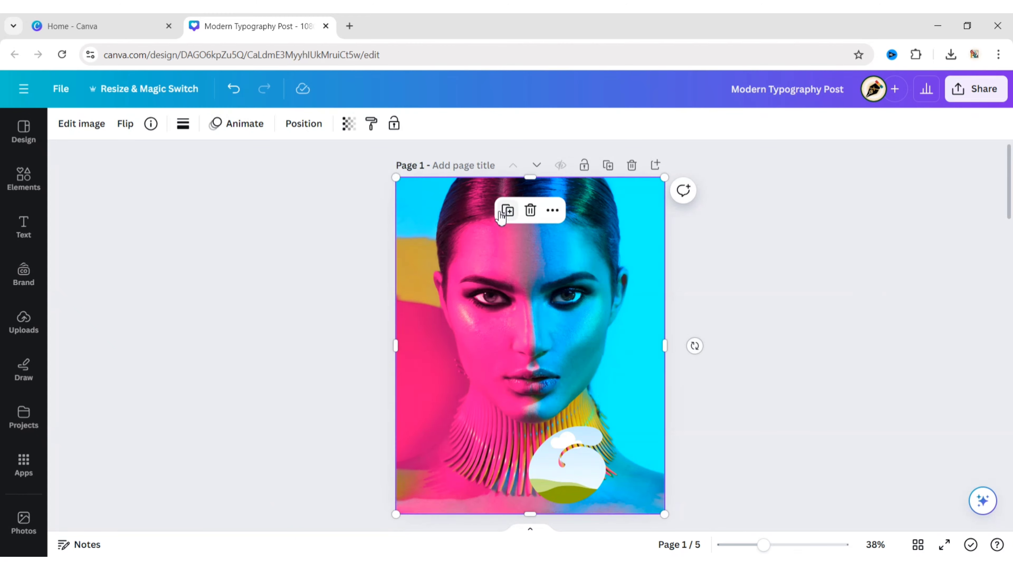
pyautogui.click(502, 214)
pyautogui.moveTo(618, 312); pyautogui.dragTo(681, 342)
pyautogui.moveTo(468, 217); pyautogui.dragTo(578, 331)
pyautogui.moveTo(631, 411); pyautogui.dragTo(574, 463)
# - Enlarge the image inside the G frame until it fills the full page and aligns with the background portrait
pyautogui.doubleClick(575, 463)
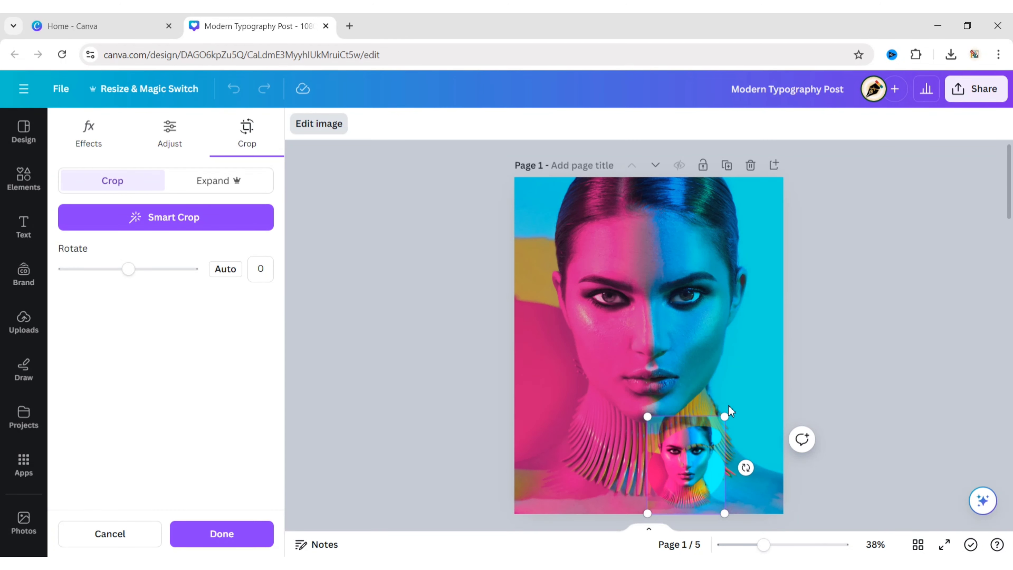
pyautogui.moveTo(725, 417); pyautogui.dragTo(787, 346)
pyautogui.moveTo(648, 344); pyautogui.dragTo(514, 178)
pyautogui.click(877, 236)
# - Crop the background portrait from its right side so its edge runs vertically through the middle of the SWAG letters
pyautogui.click(433, 389)
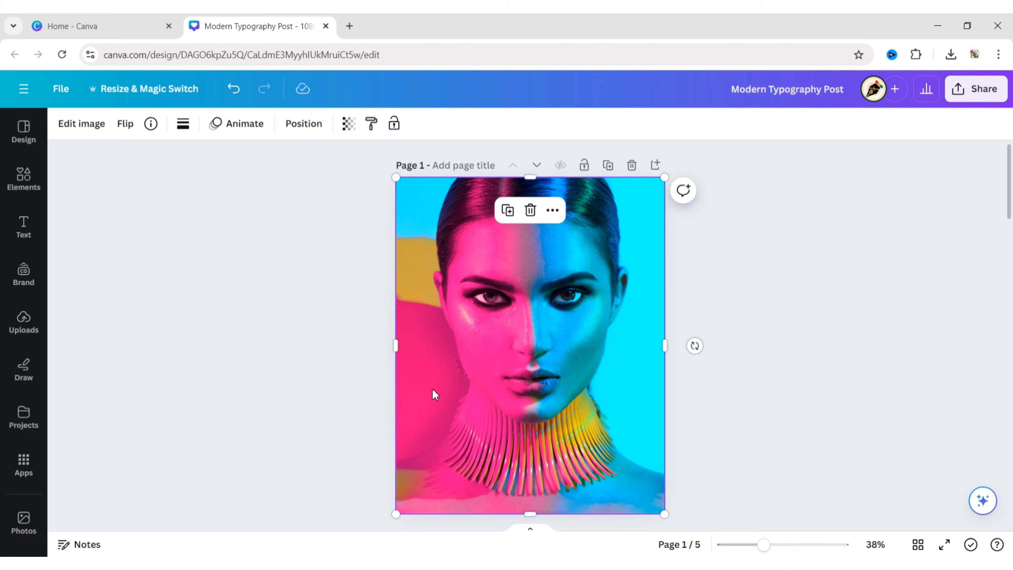
pyautogui.moveTo(670, 349); pyautogui.dragTo(567, 374)
pyautogui.click(785, 362)
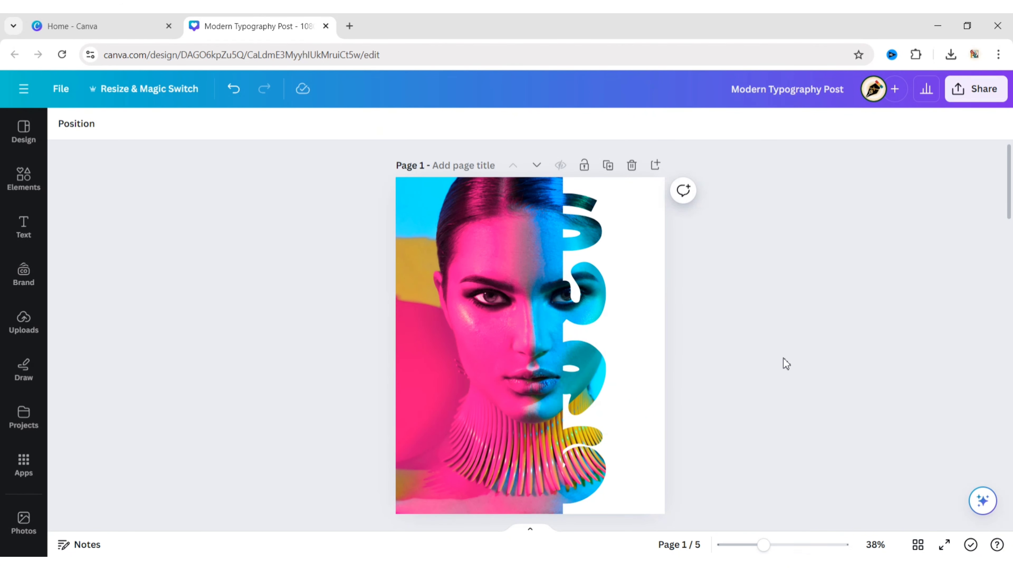
# - Give the S frame a thin solid border and colour it white
pyautogui.click(559, 207)
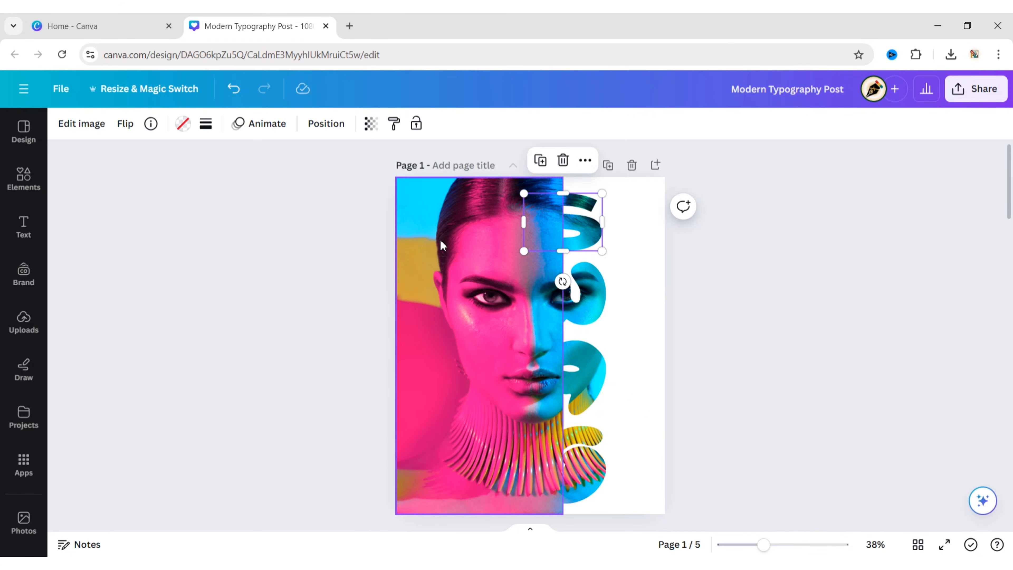
pyautogui.click(206, 124)
pyautogui.click(403, 207)
pyautogui.press('Return')
pyautogui.click(205, 128)
pyautogui.click(144, 204)
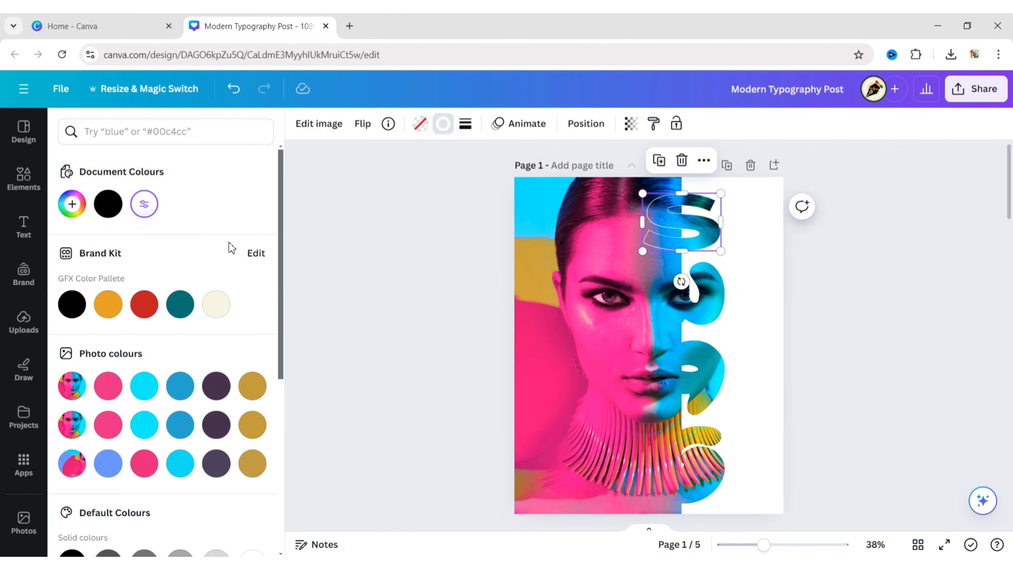
# - Add a border of weight 2 to the W frame and colour it white
pyautogui.click(671, 292)
pyautogui.click(590, 295)
pyautogui.click(209, 128)
pyautogui.click(401, 210)
pyautogui.write('2')
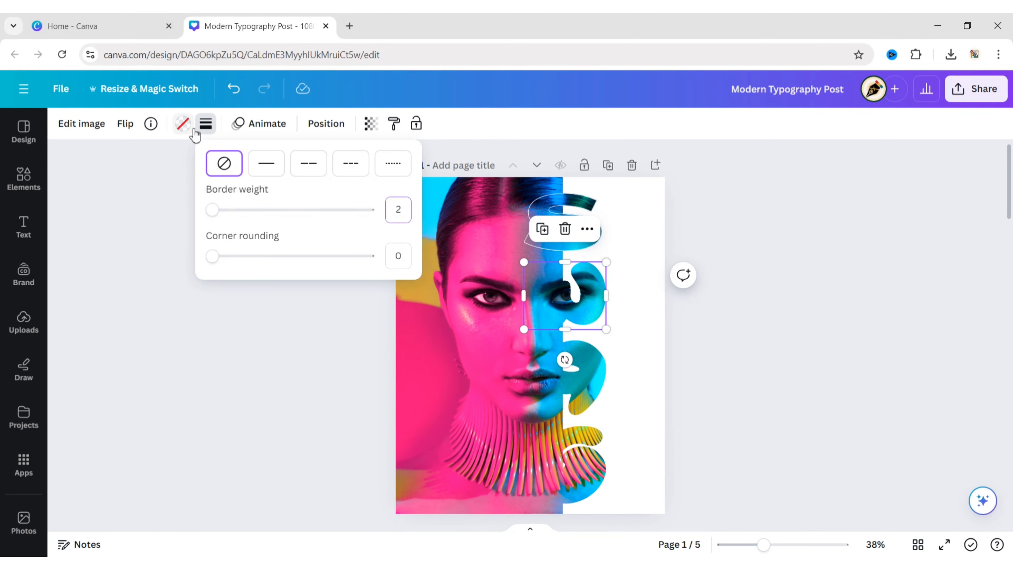
pyautogui.press('Return')
pyautogui.click(206, 125)
pyautogui.click(155, 211)
# - Add a solid border of weight 2 to the A frame and make it white
pyautogui.click(567, 377)
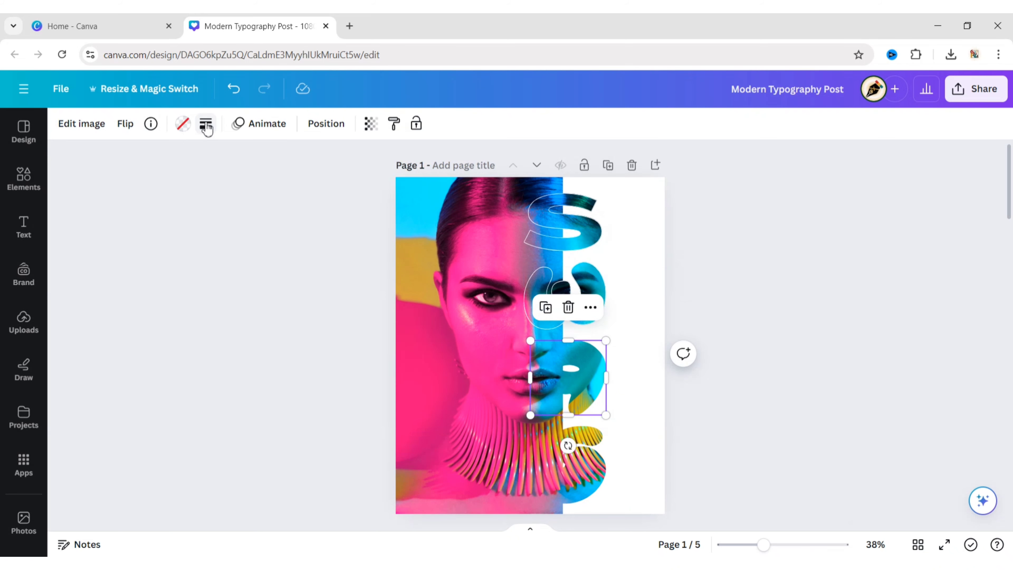
pyautogui.click(206, 123)
pyautogui.write('2')
pyautogui.press('Return')
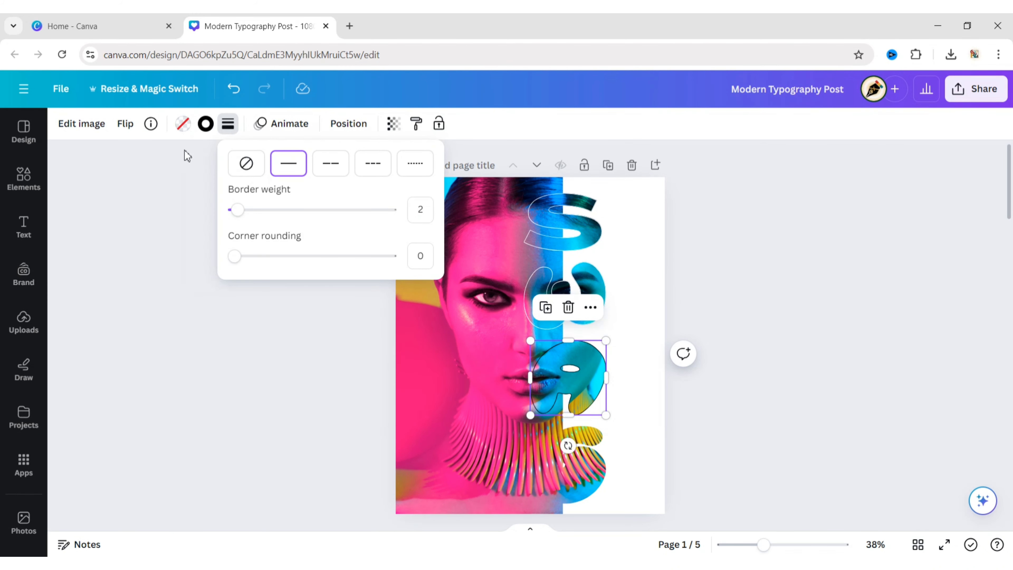
pyautogui.click(206, 124)
pyautogui.click(145, 203)
# - Add a border of weight 2 to the G frame and set its colour to white
pyautogui.click(566, 463)
pyautogui.click(206, 124)
pyautogui.click(398, 210)
pyautogui.write('2')
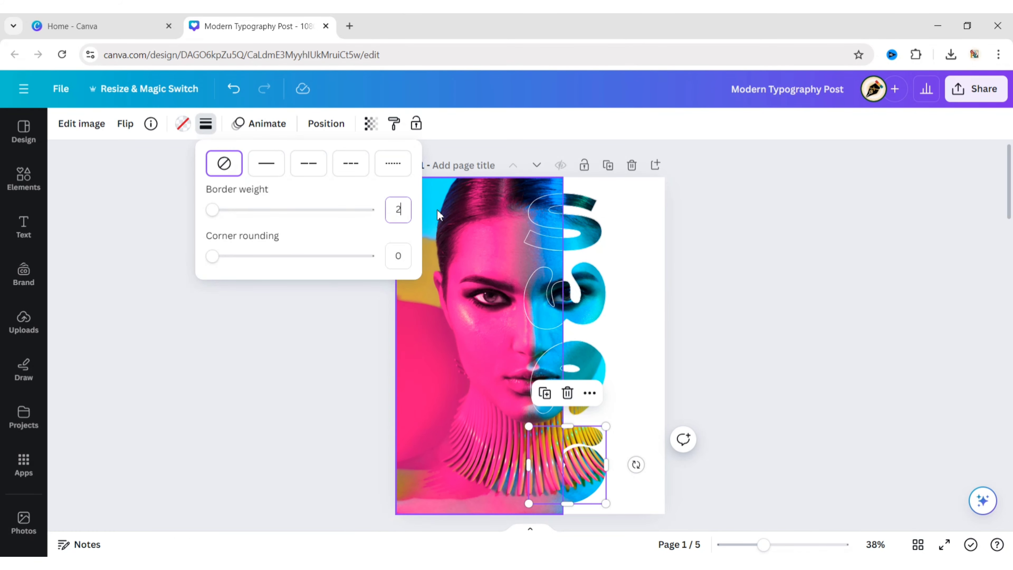
pyautogui.press('Return')
pyautogui.click(206, 124)
pyautogui.click(145, 204)
pyautogui.click(324, 303)
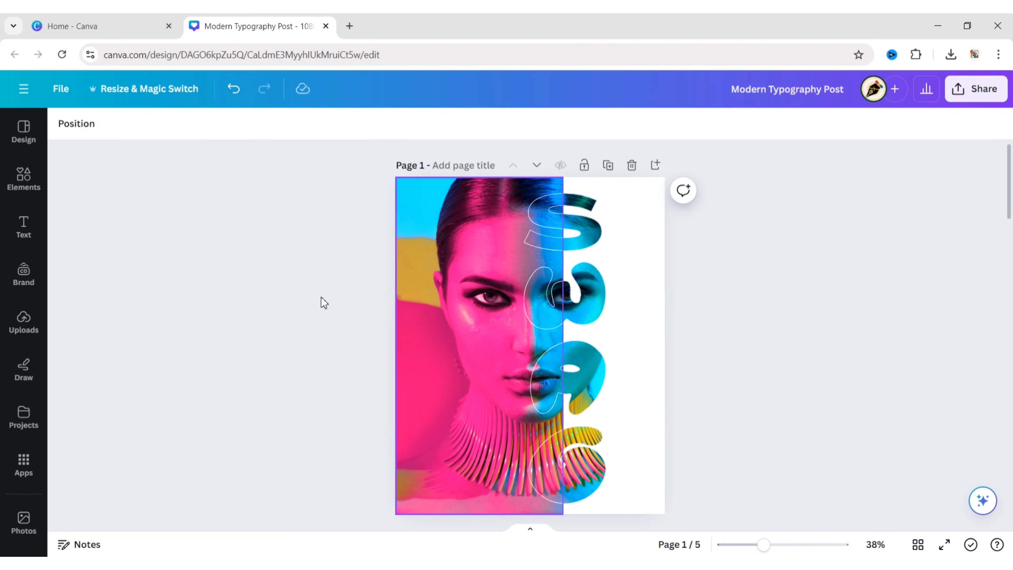
# - Add a heading text box to the page with the word "choose"
pyautogui.click(24, 228)
pyautogui.click(135, 231)
pyautogui.click(288, 328)
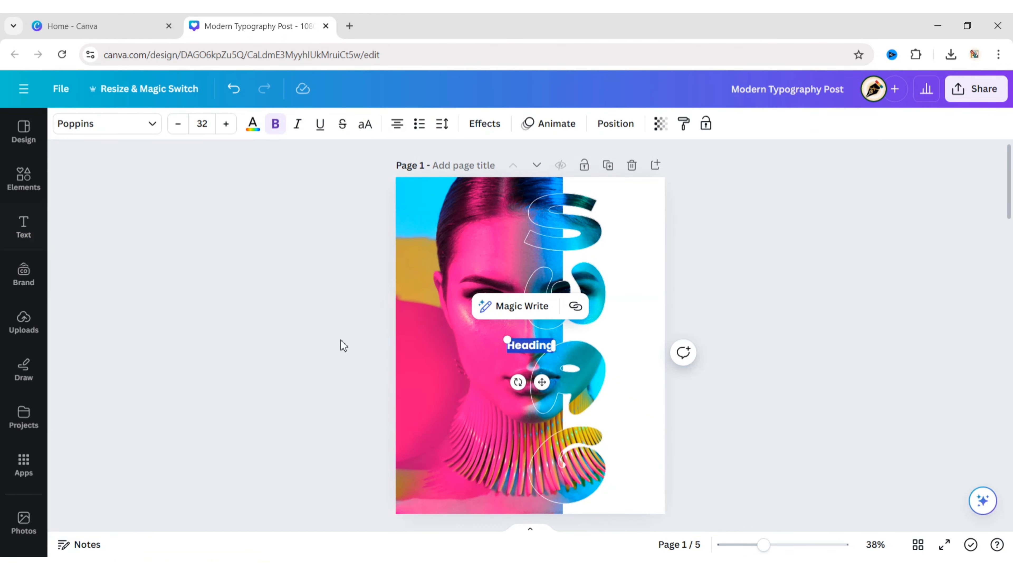
pyautogui.write('choose')
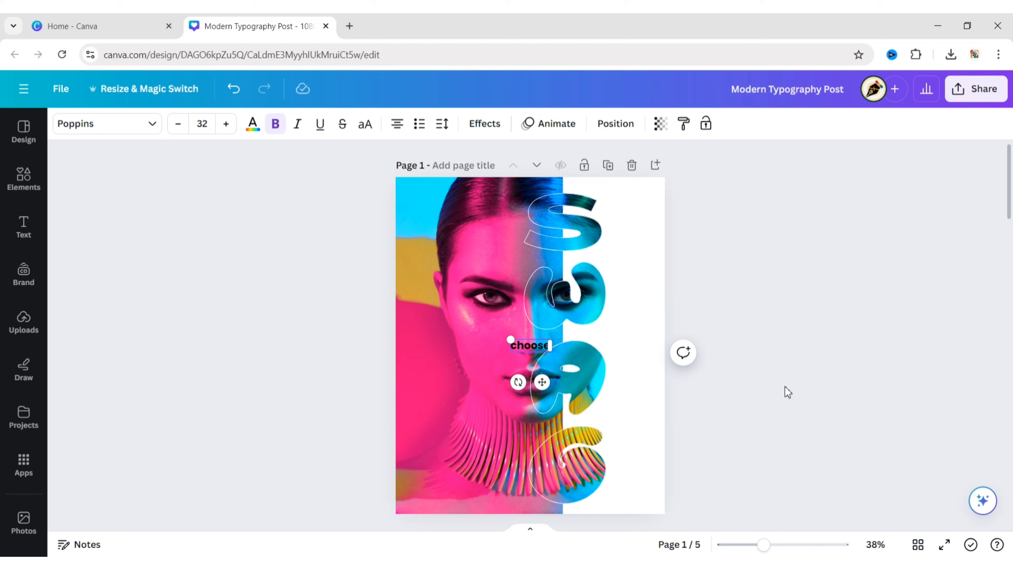
pyautogui.click(785, 387)
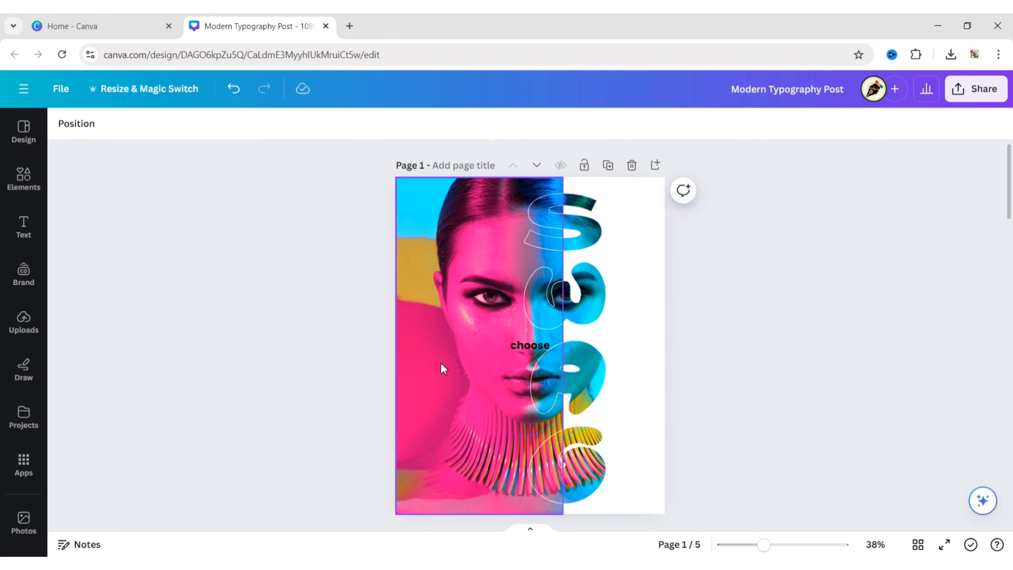
# - Set the "choose" heading in the HK Modular font and colour it white
pyautogui.click(525, 345)
pyautogui.click(98, 125)
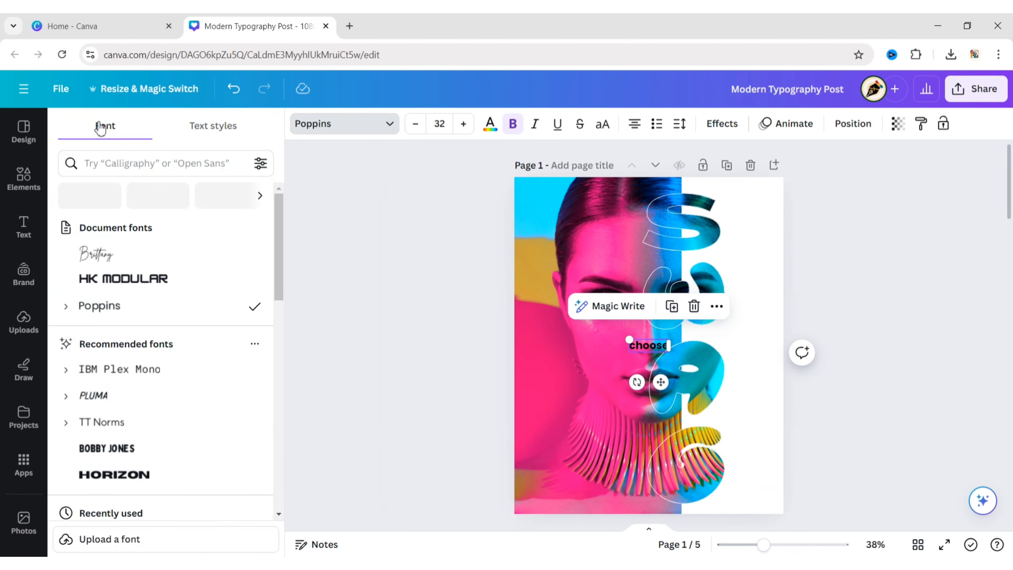
pyautogui.click(132, 279)
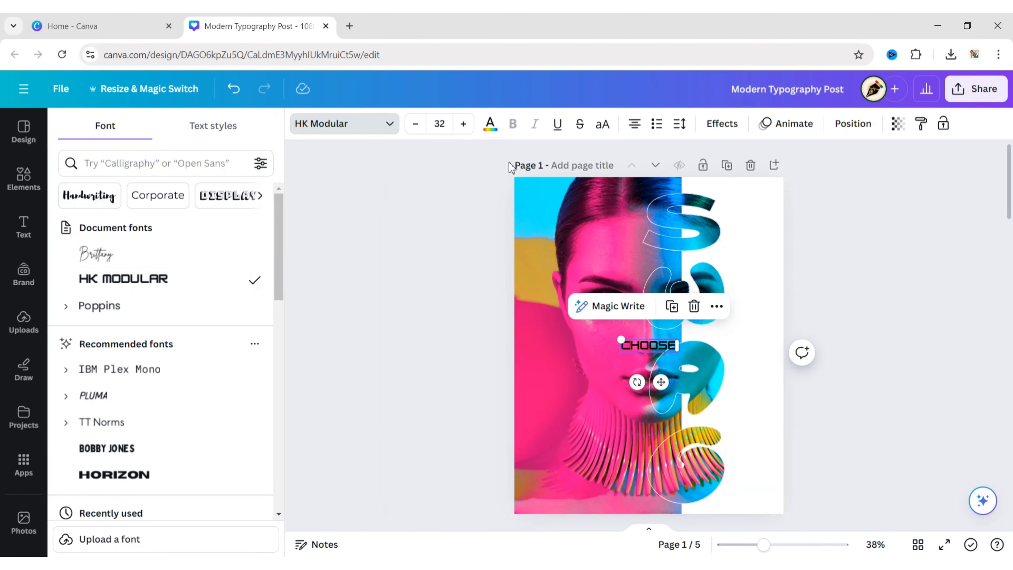
pyautogui.click(490, 125)
pyautogui.click(144, 210)
pyautogui.click(412, 284)
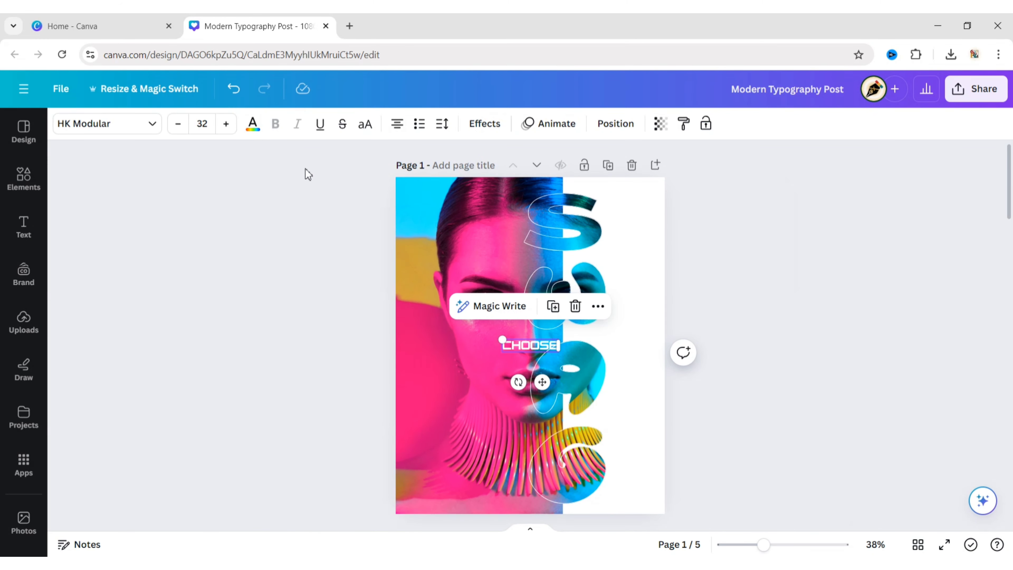
# - Set the CHOOSE text to size 90, rotate it to read vertically upward and place it along the page's left edge
pyautogui.click(204, 132)
pyautogui.write('90')
pyautogui.press('Return')
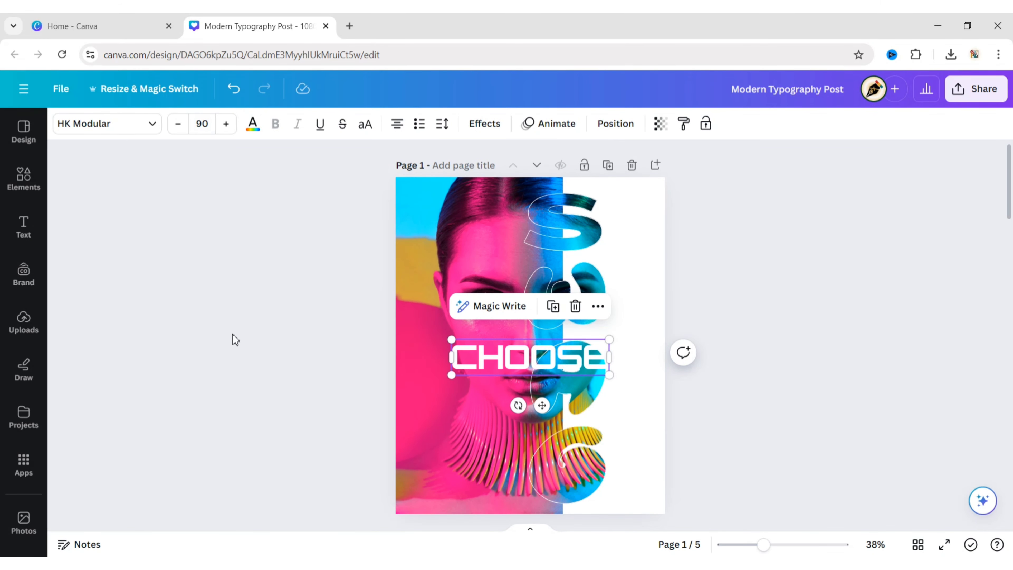
pyautogui.moveTo(518, 405); pyautogui.dragTo(463, 319)
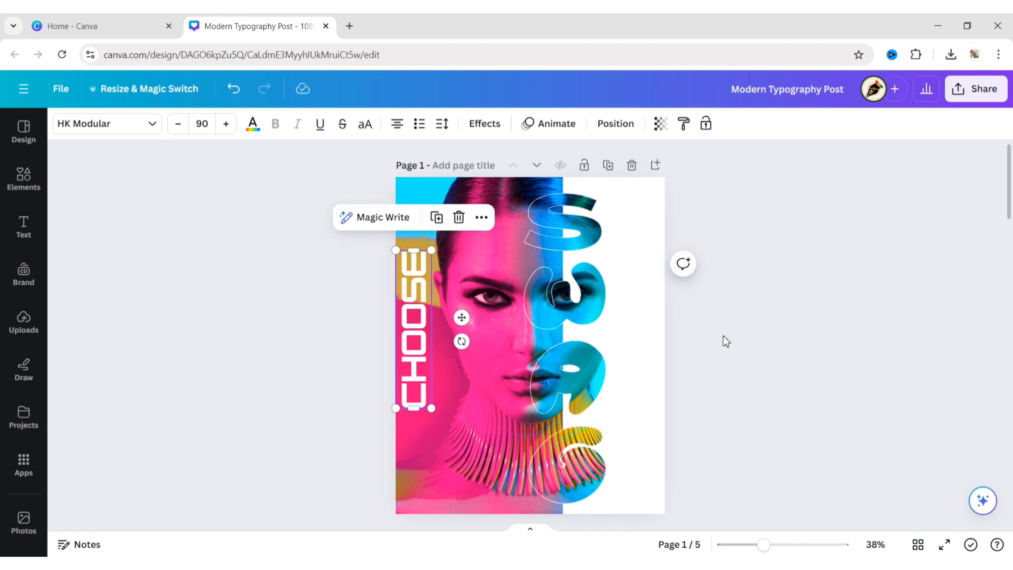
pyautogui.click(734, 340)
# - Duplicate the vertical CHOOSE text beside the original and replace the copy's wording with "YOUR STYLE"
pyautogui.click(418, 315)
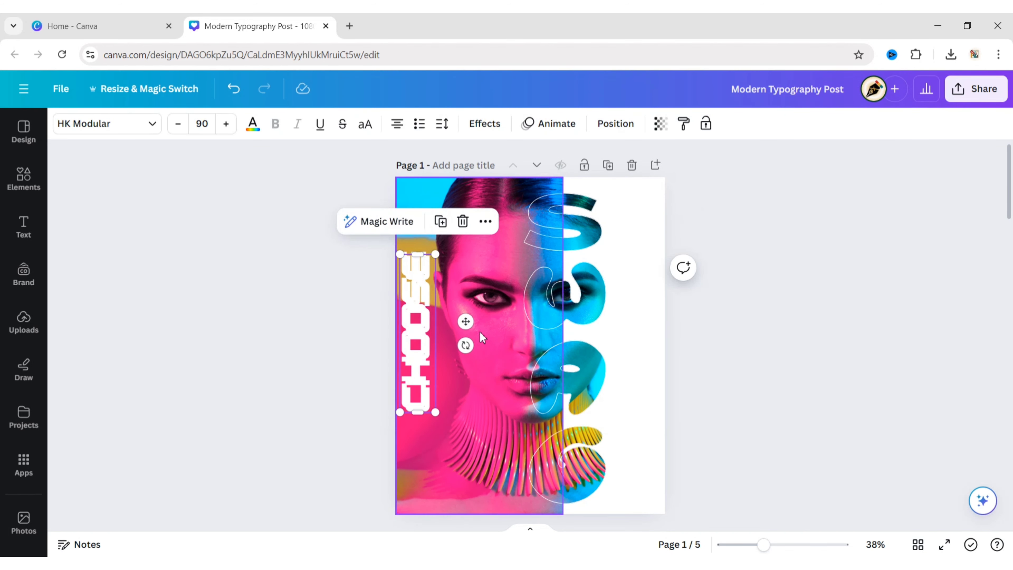
pyautogui.keyDown('alt'); pyautogui.moveTo(425, 325); pyautogui.dragTo(473, 331); pyautogui.keyUp('alt')
pyautogui.doubleClick(472, 330)
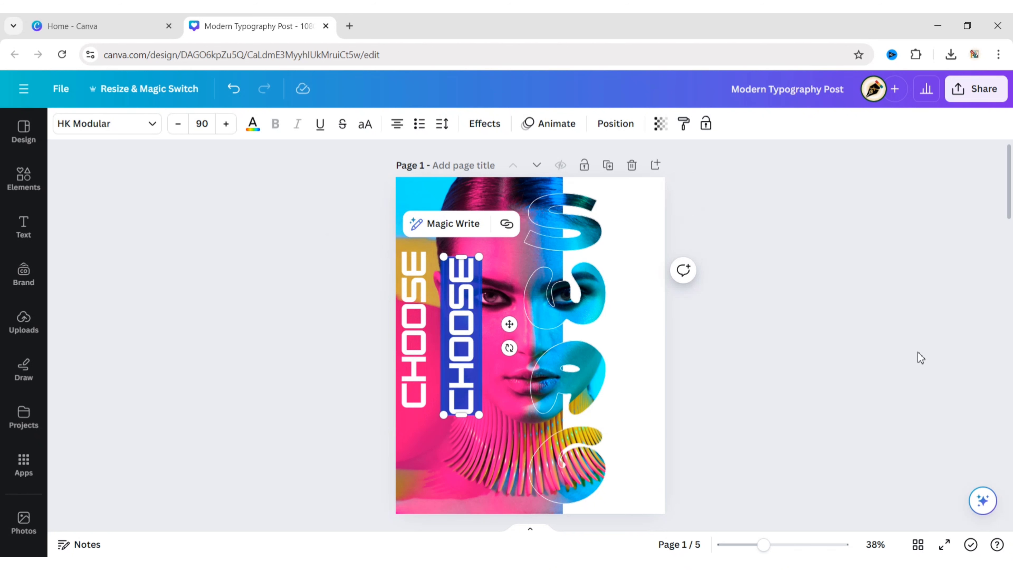
pyautogui.write('YOUR')
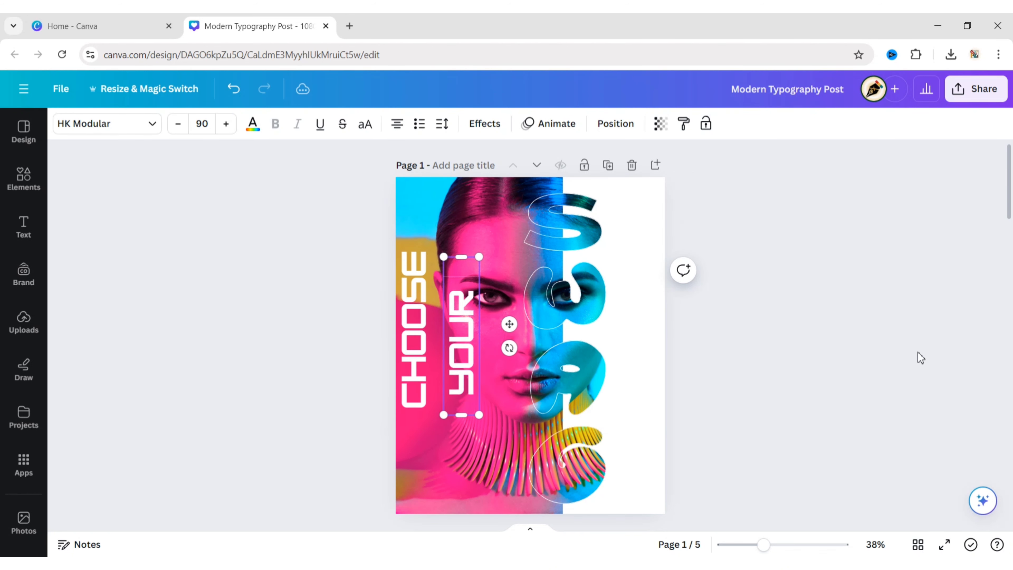
pyautogui.write(' STYLE')
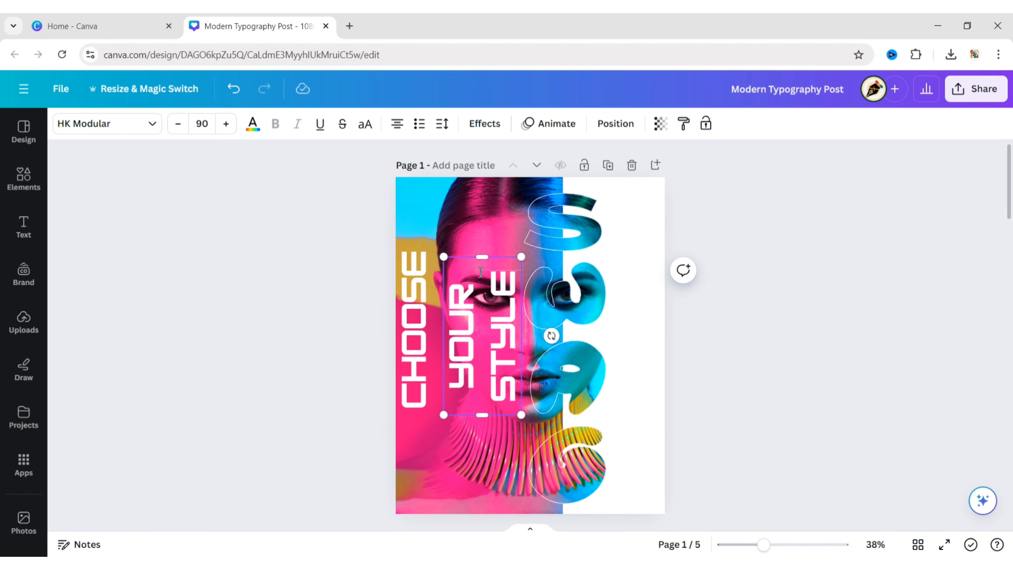
# - Set YOUR STYLE to size 70, extend its text box so it fits on one line, and position it close beside CHOOSE
pyautogui.click(202, 123)
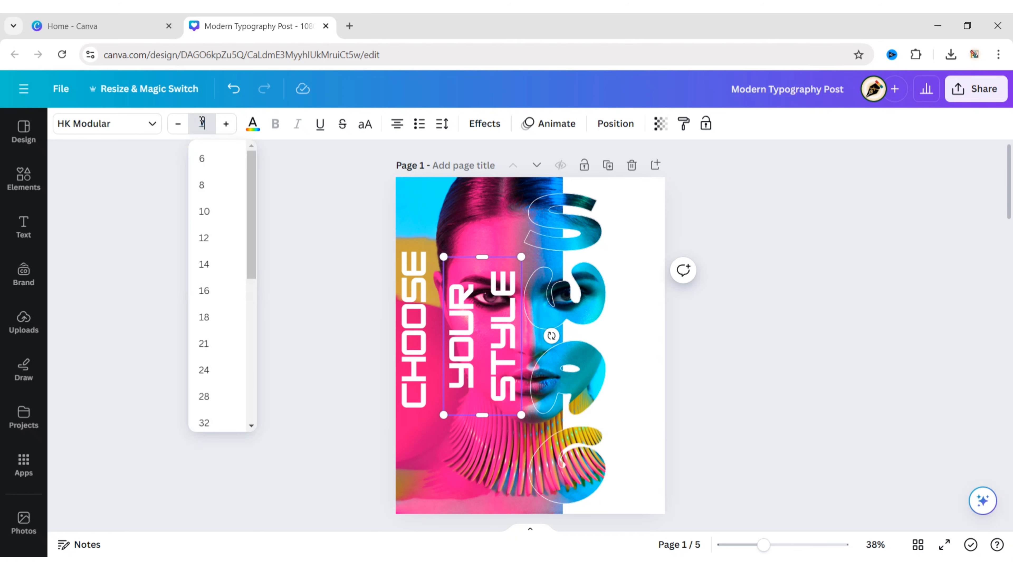
pyautogui.write('70')
pyautogui.press('Return')
pyautogui.moveTo(480, 256); pyautogui.dragTo(479, 188)
pyautogui.moveTo(504, 288); pyautogui.dragTo(496, 271)
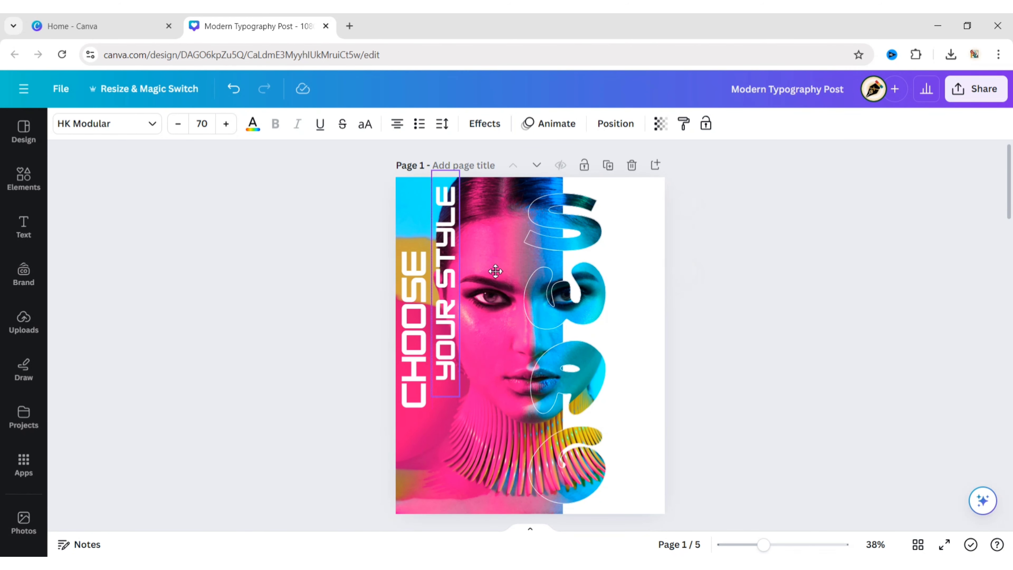
pyautogui.click(691, 390)
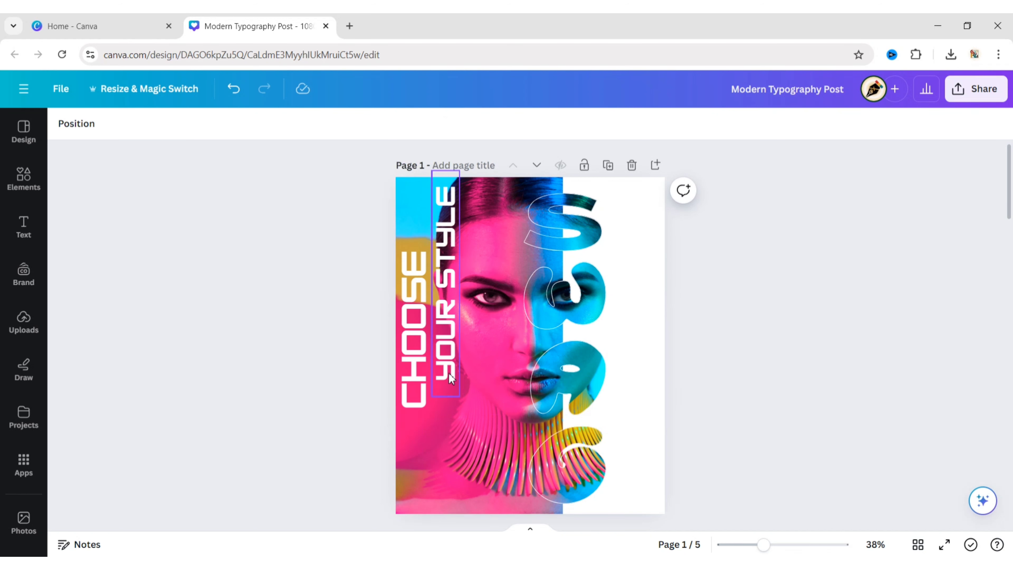
pyautogui.moveTo(450, 374); pyautogui.dragTo(446, 375)
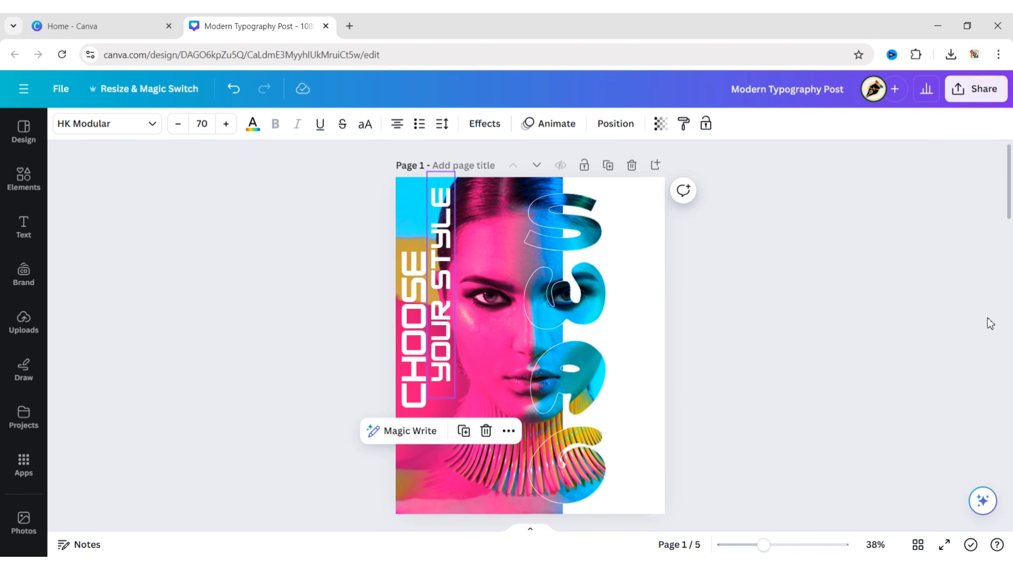
pyautogui.click(829, 352)
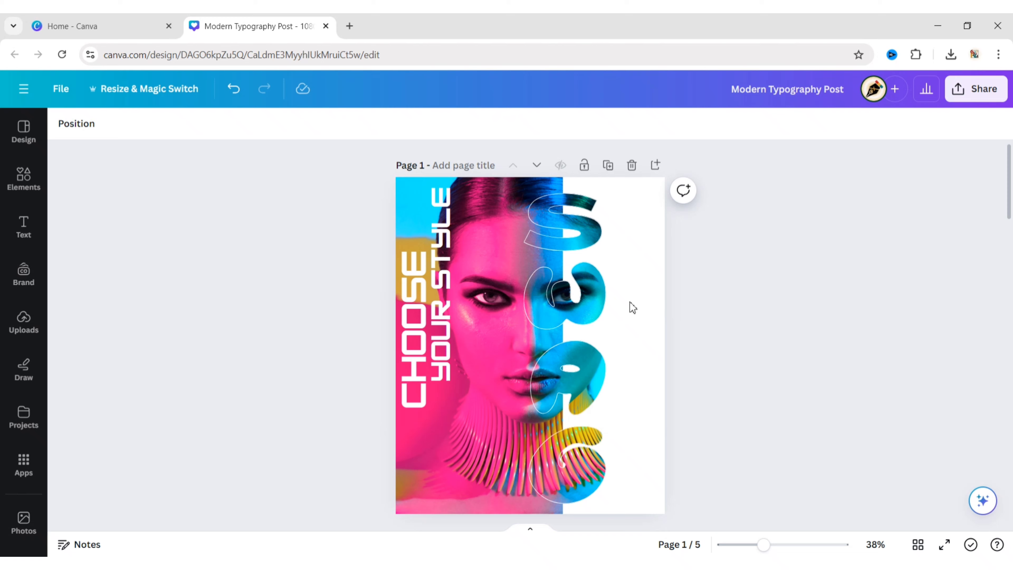
# - Search the elements for "dotted line" graphics and add the three-row dot pattern with graduated dot sizes to the page
pyautogui.click(33, 189)
pyautogui.click(75, 127)
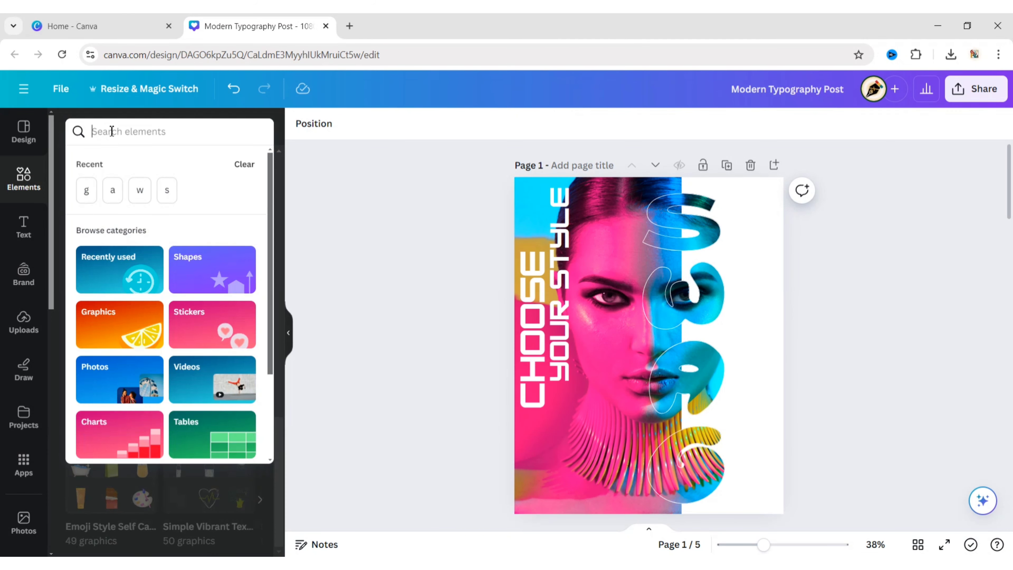
pyautogui.write('dotted line')
pyautogui.press('Return')
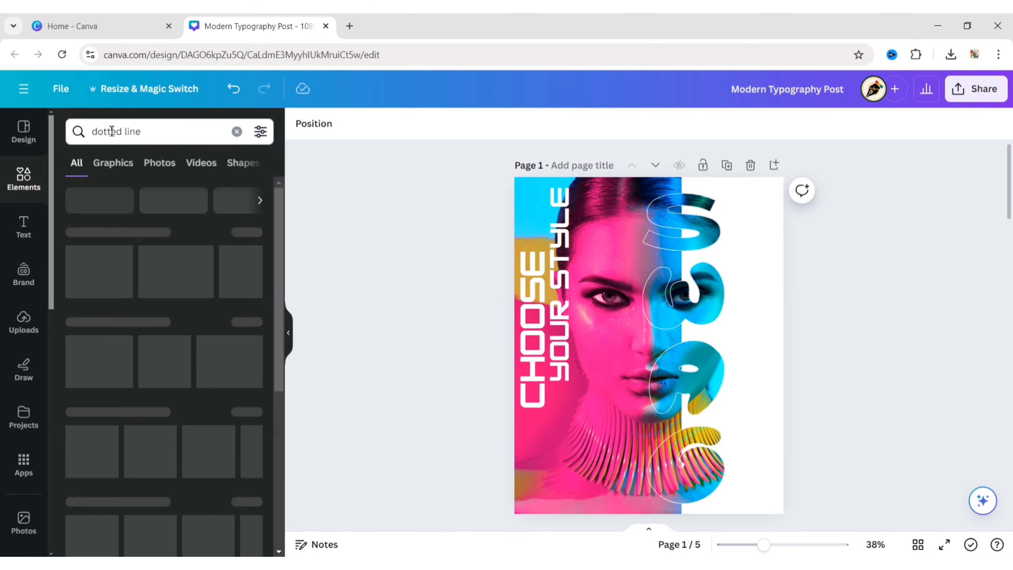
pyautogui.click(106, 165)
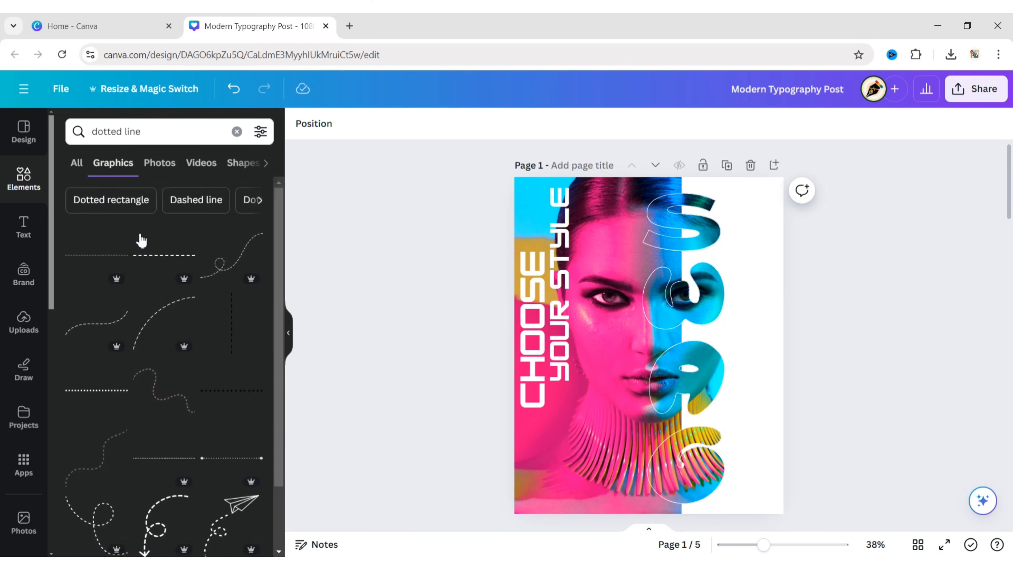
pyautogui.scroll(-5, 179, 289)
pyautogui.click(233, 339)
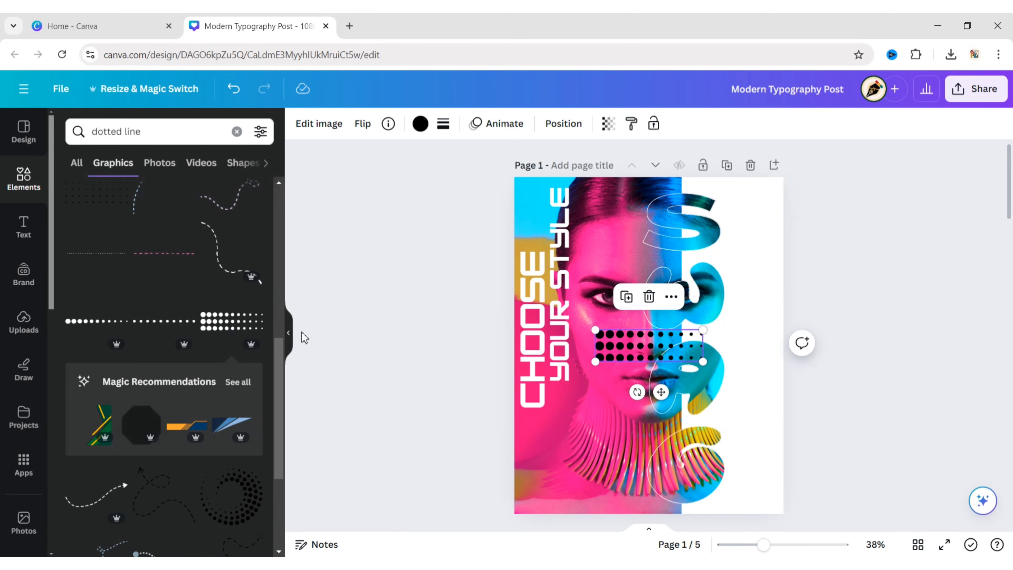
# - Shrink the dot pattern, rotate it vertical with the largest dots at the bottom, and place it directly above CHOOSE
pyautogui.click(288, 335)
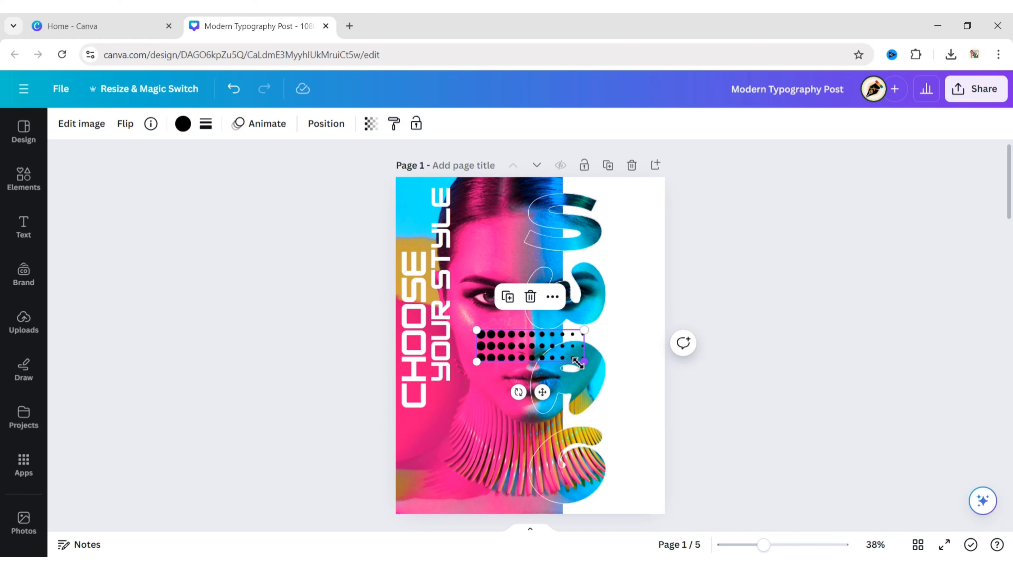
pyautogui.moveTo(577, 361); pyautogui.dragTo(539, 351)
pyautogui.moveTo(499, 380); pyautogui.dragTo(450, 204)
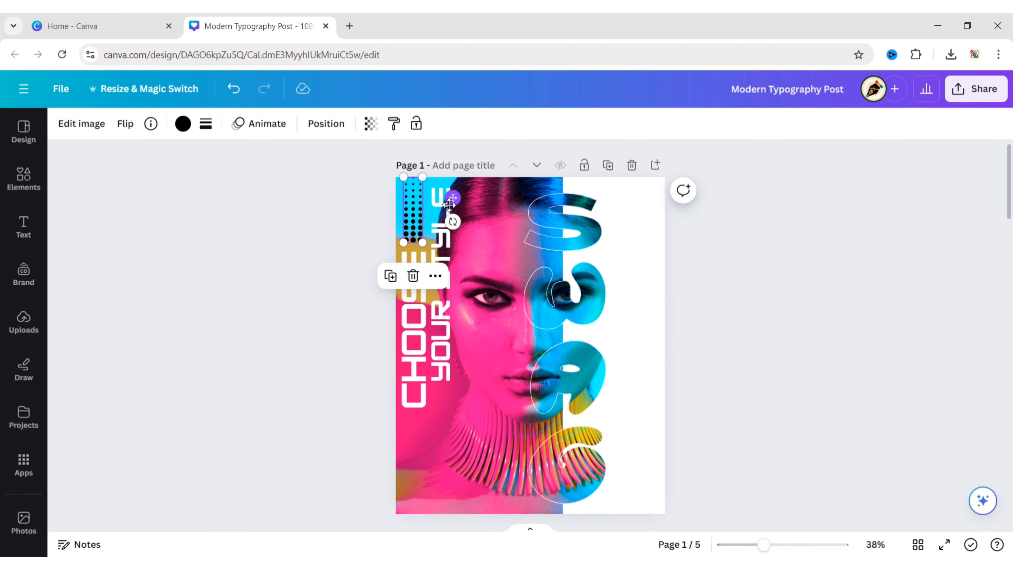
# - Crop the dot pattern in Freeform ratio down to its single leftmost column of dots
pyautogui.click(412, 228)
pyautogui.click(82, 124)
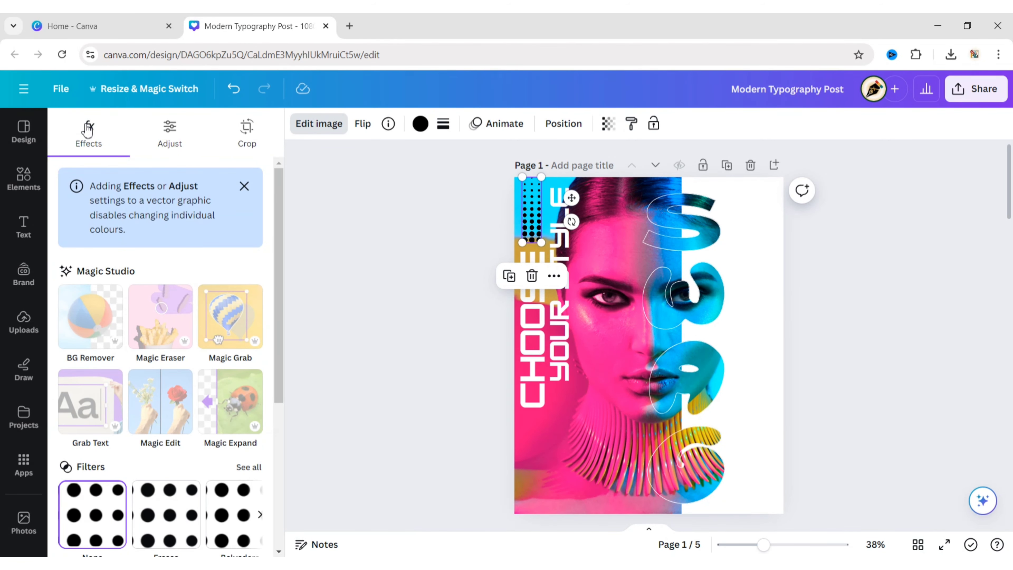
pyautogui.click(247, 134)
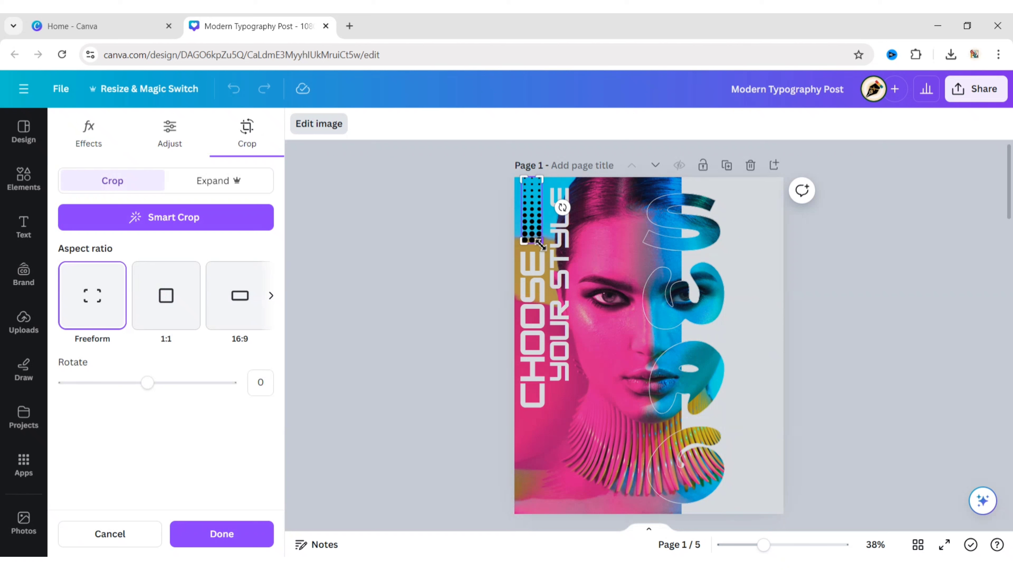
pyautogui.moveTo(540, 245); pyautogui.dragTo(533, 240)
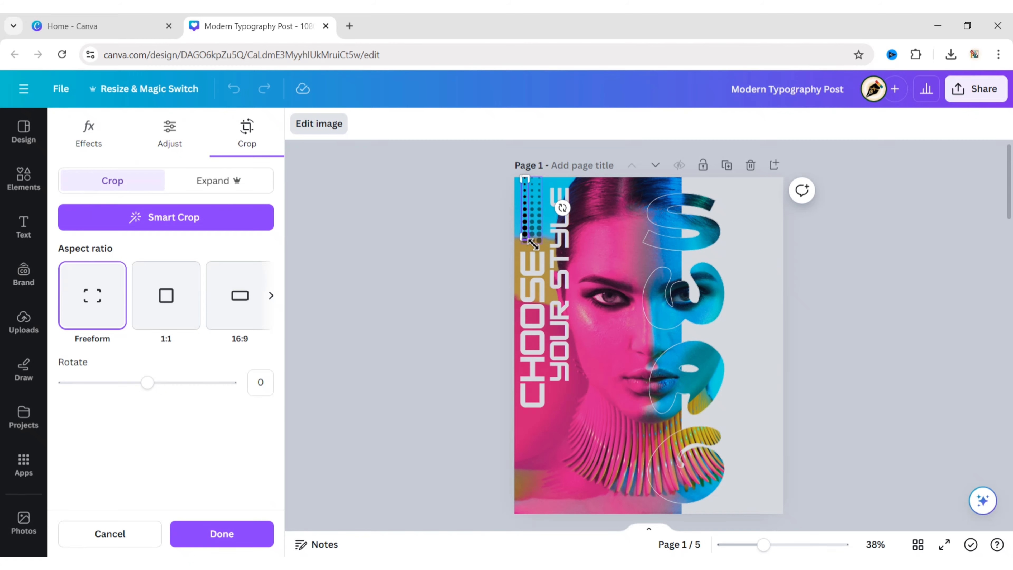
pyautogui.moveTo(533, 245); pyautogui.dragTo(531, 256)
pyautogui.click(422, 282)
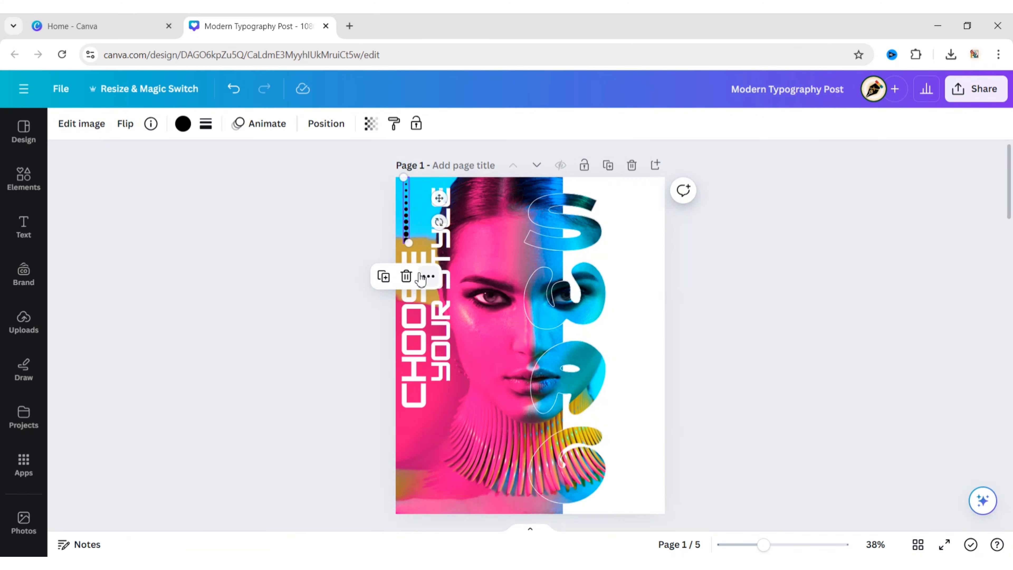
pyautogui.click(314, 281)
# - Scale the dot column down slightly and align it above the left edge of CHOOSE, starting level with the top of STYLE
pyautogui.scroll(3, 304, 309)
pyautogui.scroll(5, 307, 314)
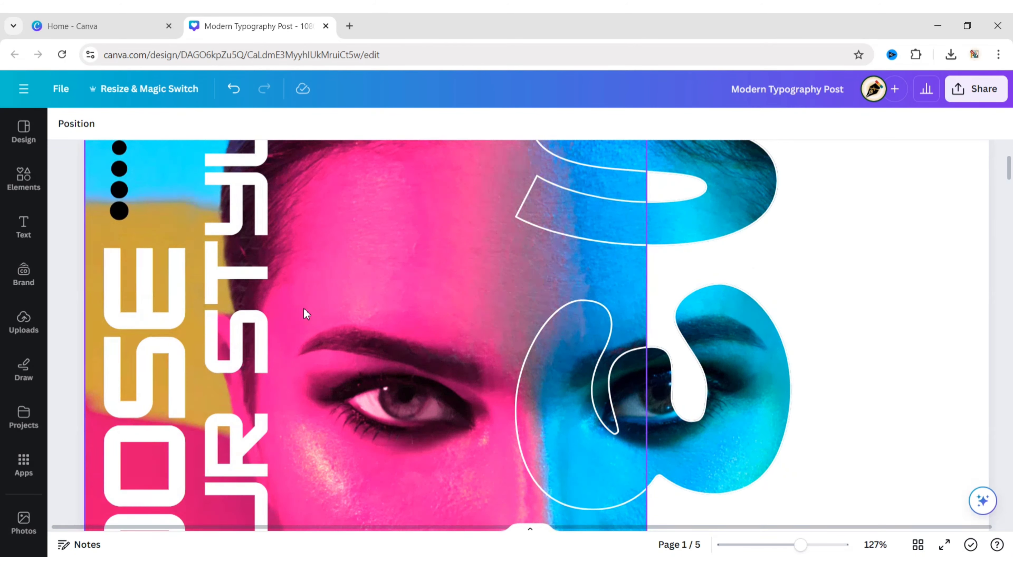
pyautogui.scroll(-1, 303, 309)
pyautogui.scroll(1, 156, 301)
pyautogui.scroll(1, 91, 302)
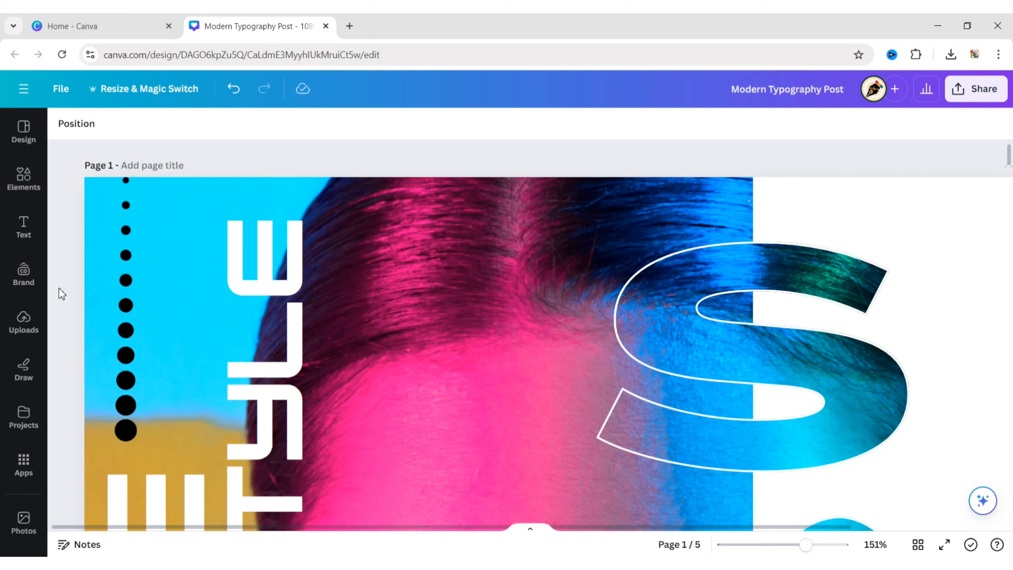
pyautogui.click(127, 293)
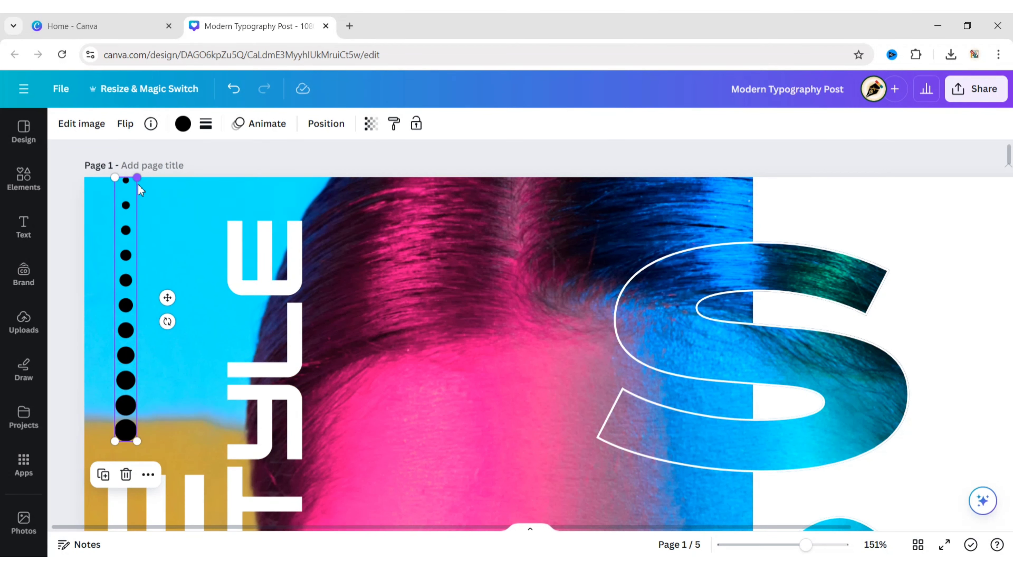
pyautogui.moveTo(138, 184); pyautogui.dragTo(137, 204)
pyautogui.moveTo(166, 310); pyautogui.dragTo(163, 325)
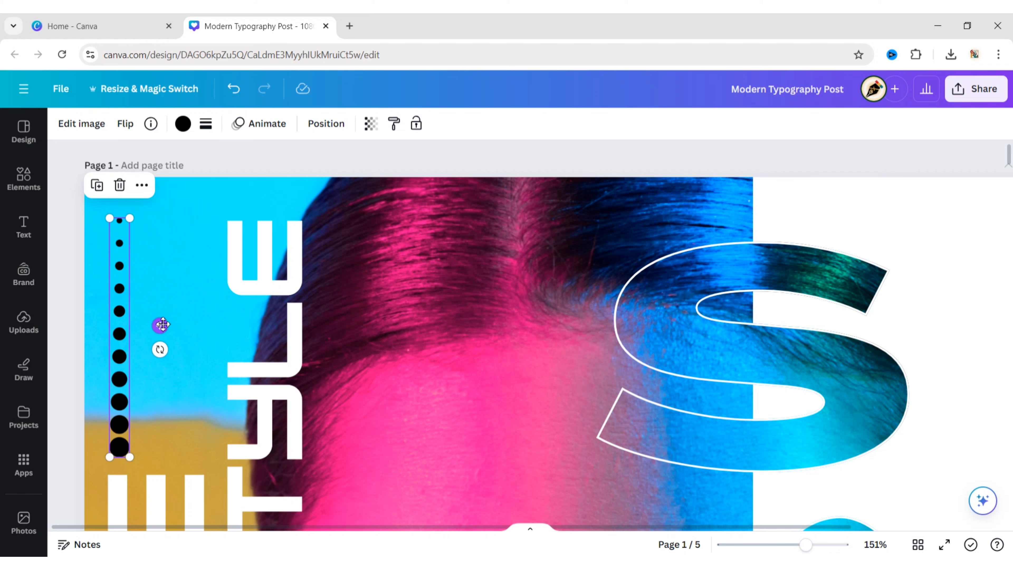
# - Recolour the dot column white
pyautogui.click(183, 123)
pyautogui.click(144, 203)
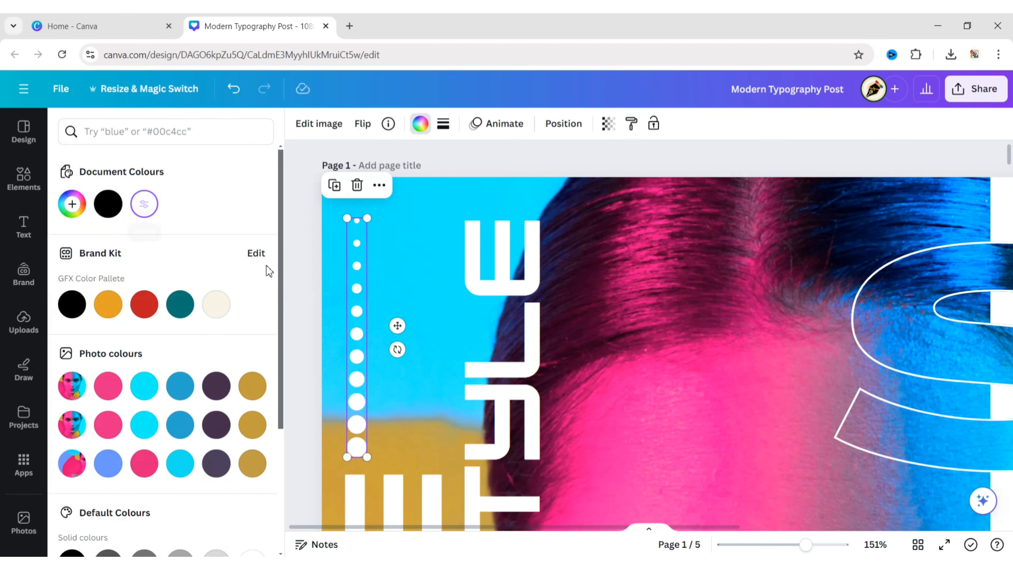
pyautogui.click(293, 251)
pyautogui.click(139, 292)
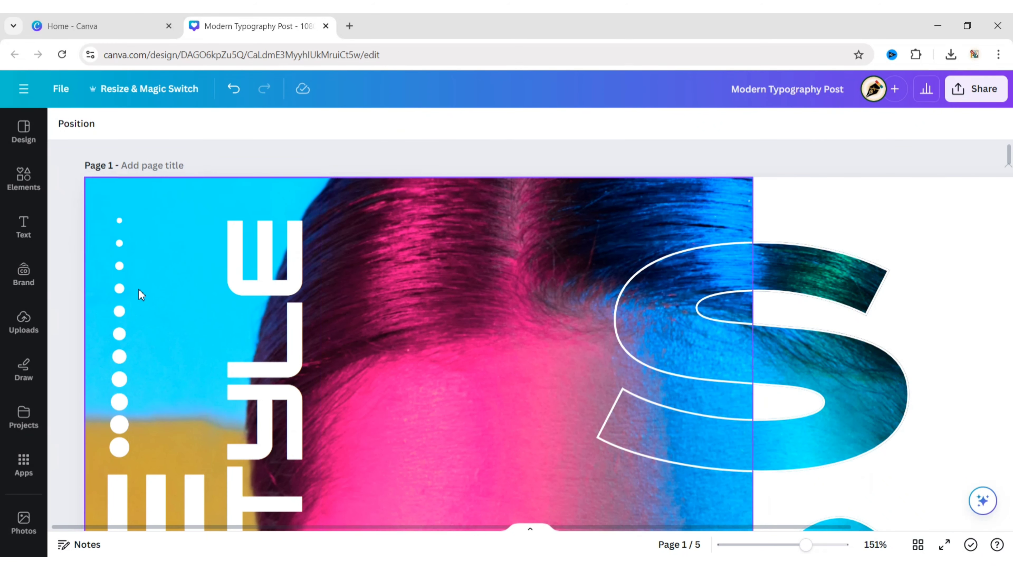
# - Duplicate the white dot column twice and space the copies evenly beside it across the width of CHOOSE
pyautogui.click(120, 289)
pyautogui.click(97, 185)
pyautogui.moveTo(176, 342); pyautogui.dragTo(234, 325)
pyautogui.click(137, 192)
pyautogui.click(916, 340)
pyautogui.scroll(-5, 764, 167)
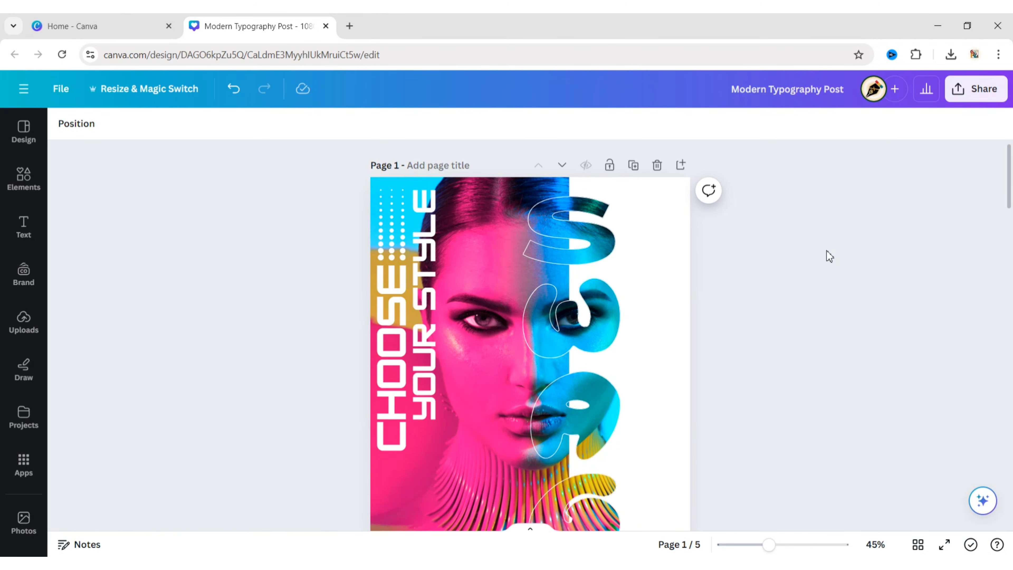
# - Add a heading to the page and replace its text with "Signum"
pyautogui.click(23, 228)
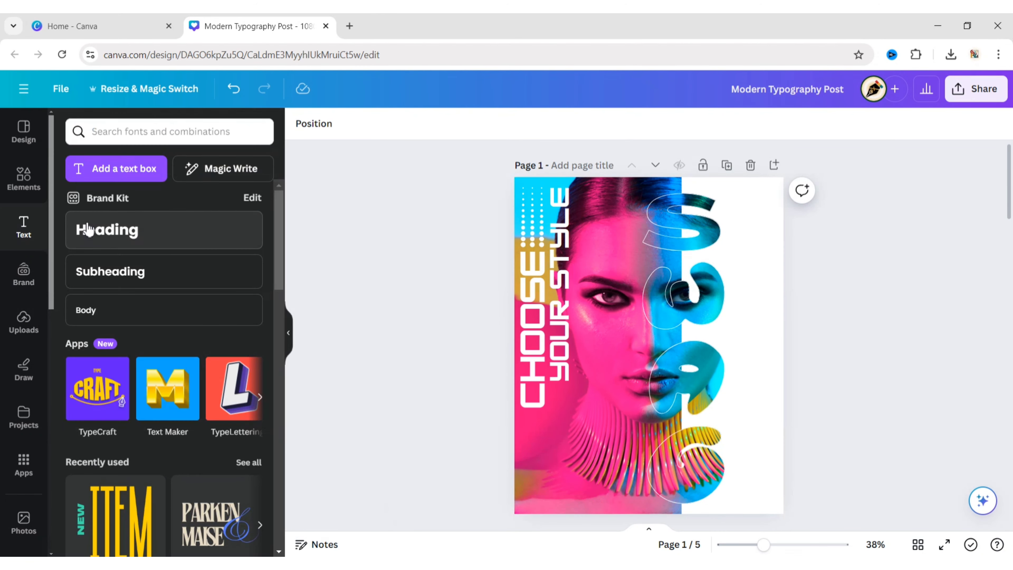
pyautogui.click(109, 228)
pyautogui.click(287, 316)
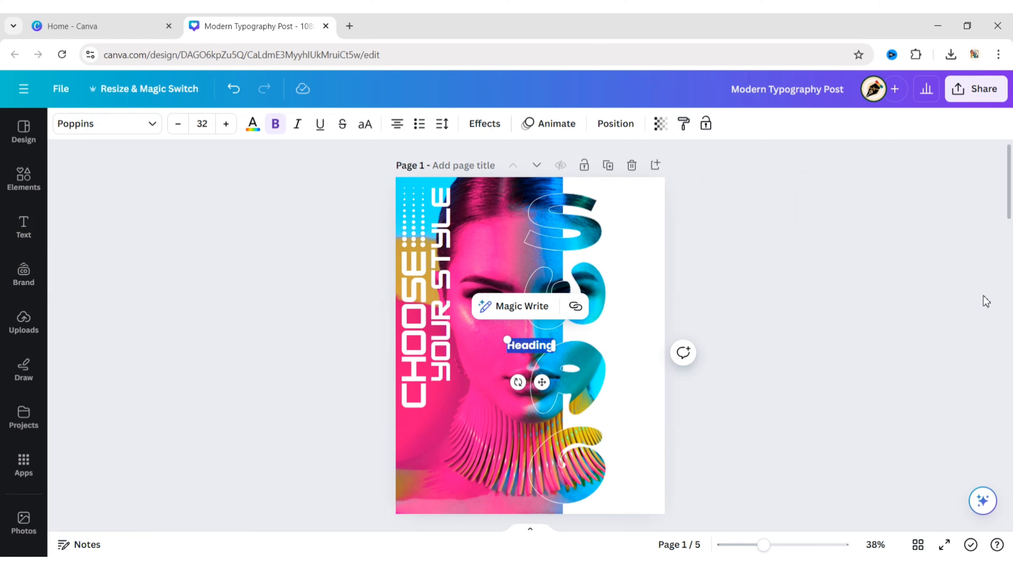
pyautogui.write('s')
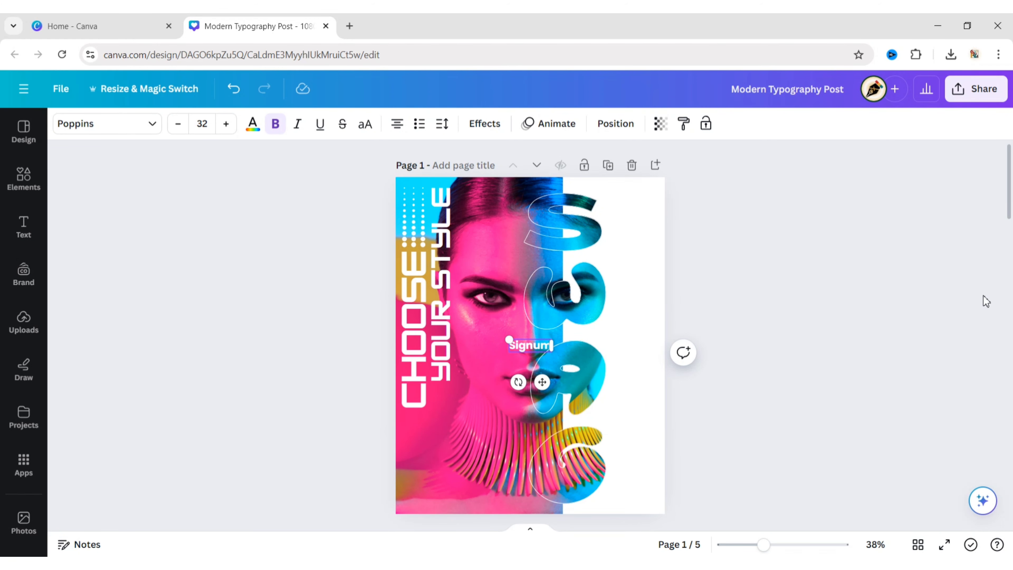
pyautogui.click(916, 321)
# - Set the Signum text in the Brittany font
pyautogui.click(531, 345)
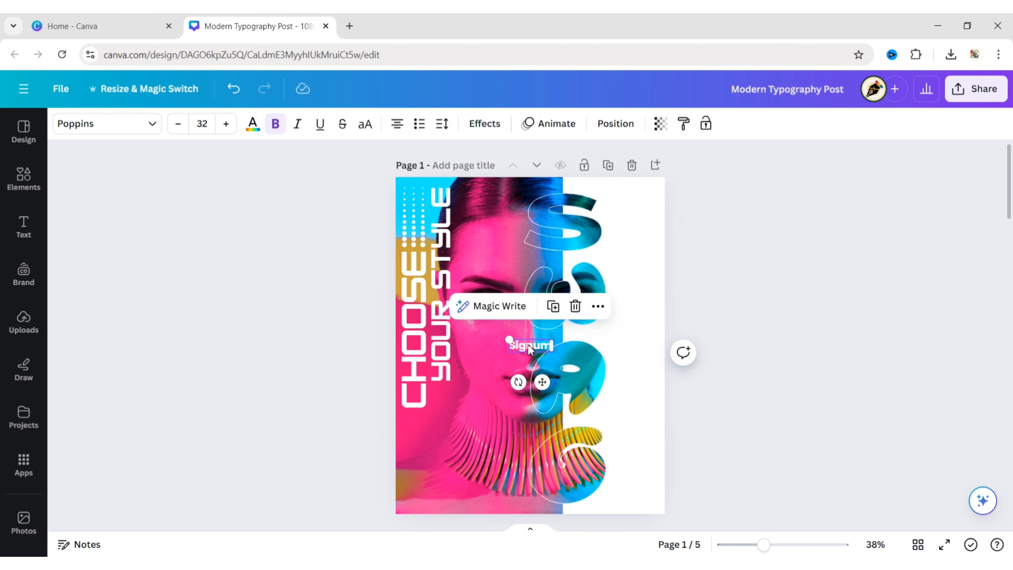
pyautogui.click(71, 127)
pyautogui.click(90, 255)
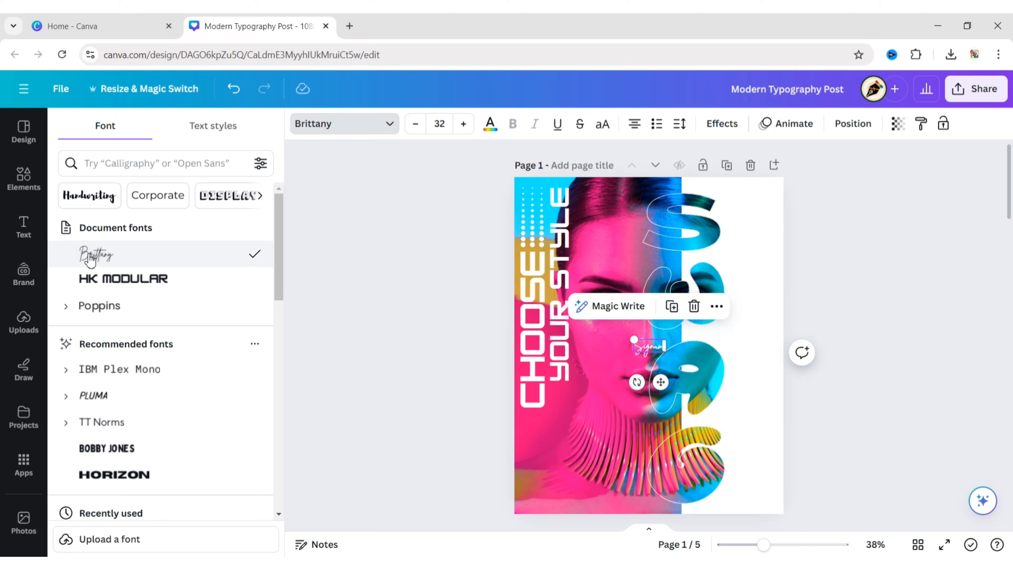
pyautogui.click(315, 281)
# - Set the Signum text to size 120 and place it below CHOOSE in the page's lower-left area
pyautogui.click(200, 124)
pyautogui.press('Return')
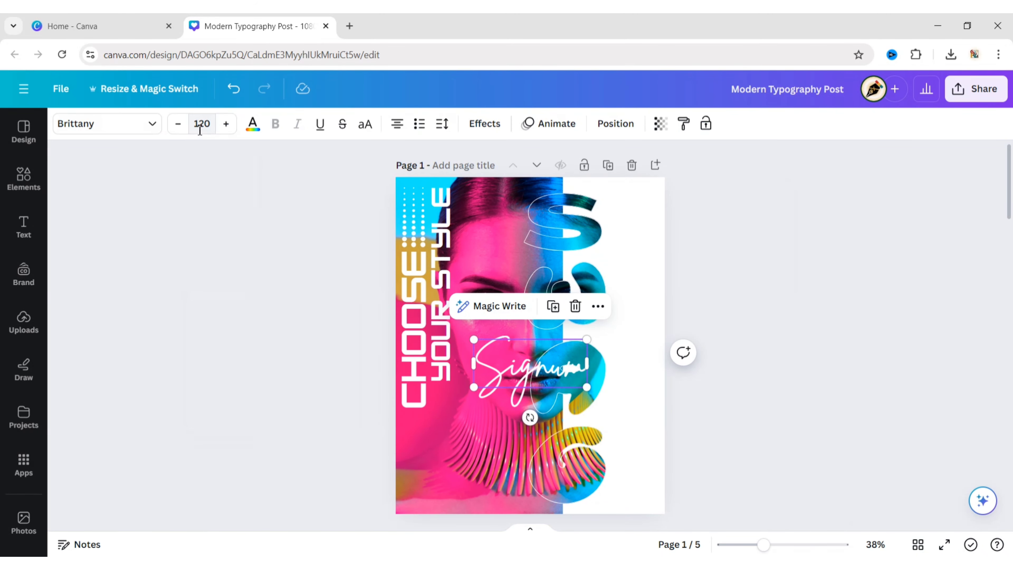
pyautogui.moveTo(544, 373); pyautogui.dragTo(474, 451)
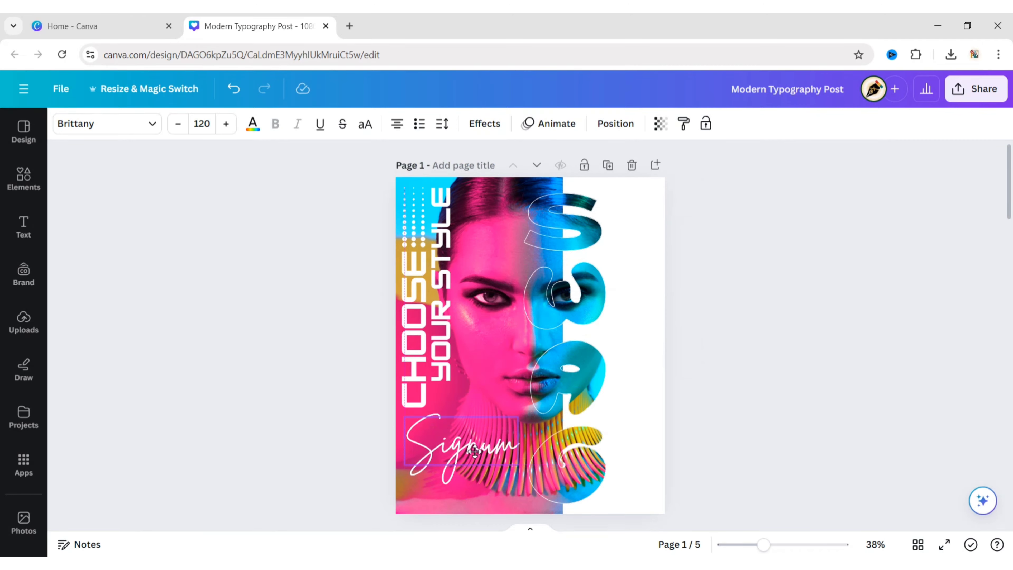
pyautogui.click(889, 297)
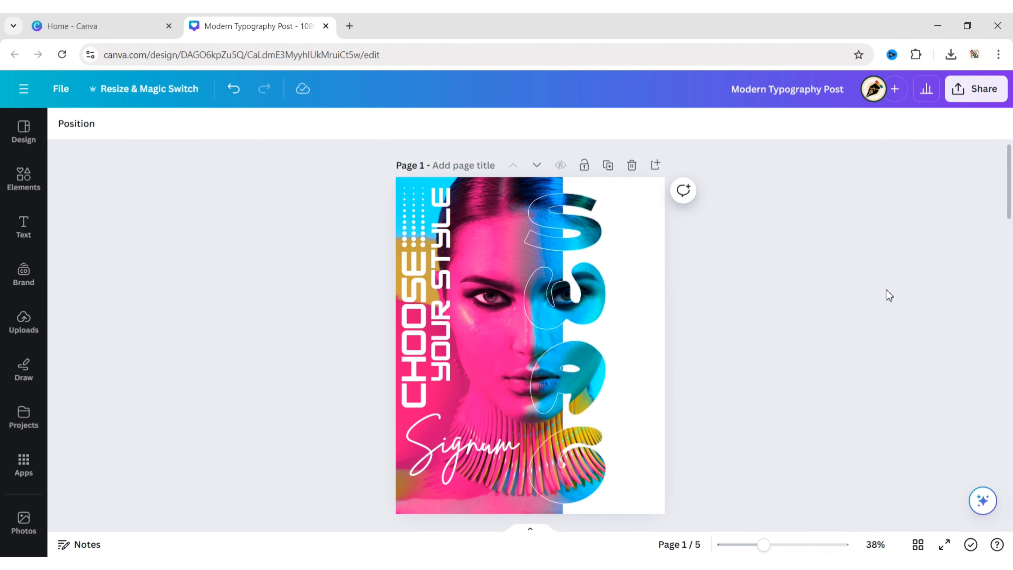